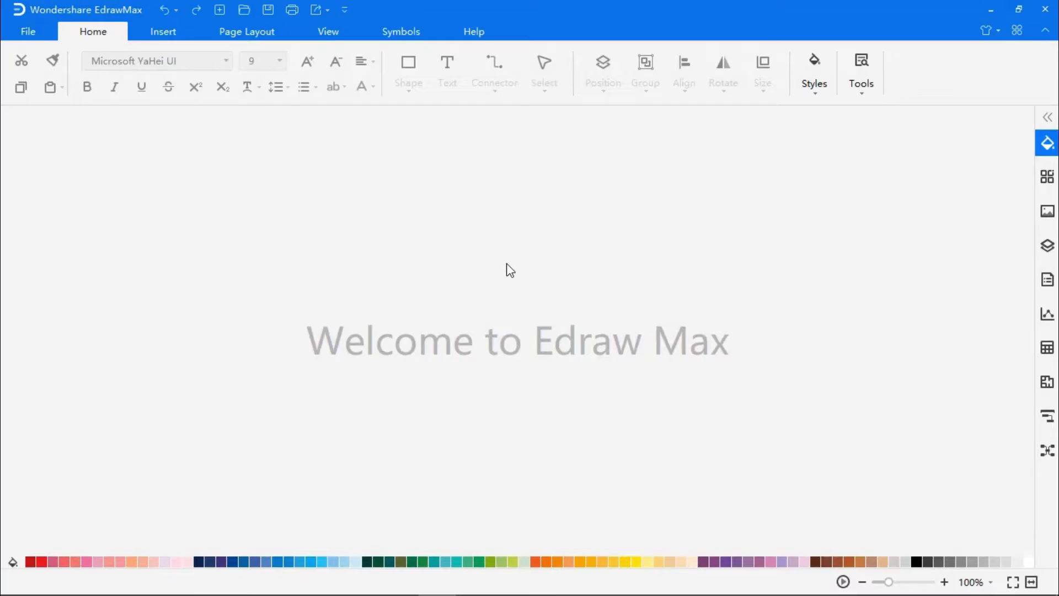
# Step: Open the Organizational Chart templates in a new document and browse the org chart options
pyautogui.click(27, 33)
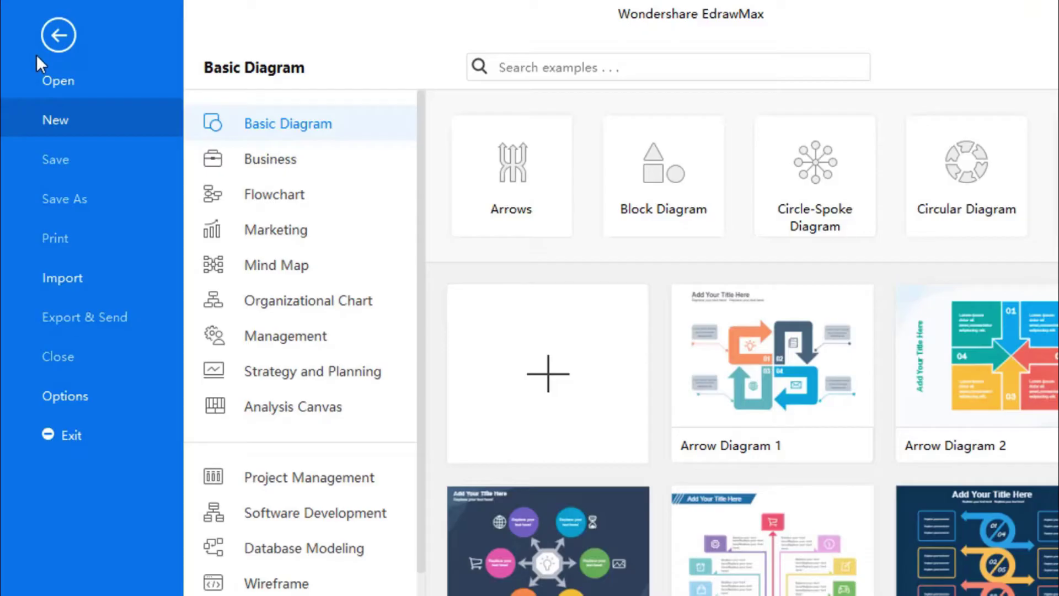
pyautogui.click(267, 300)
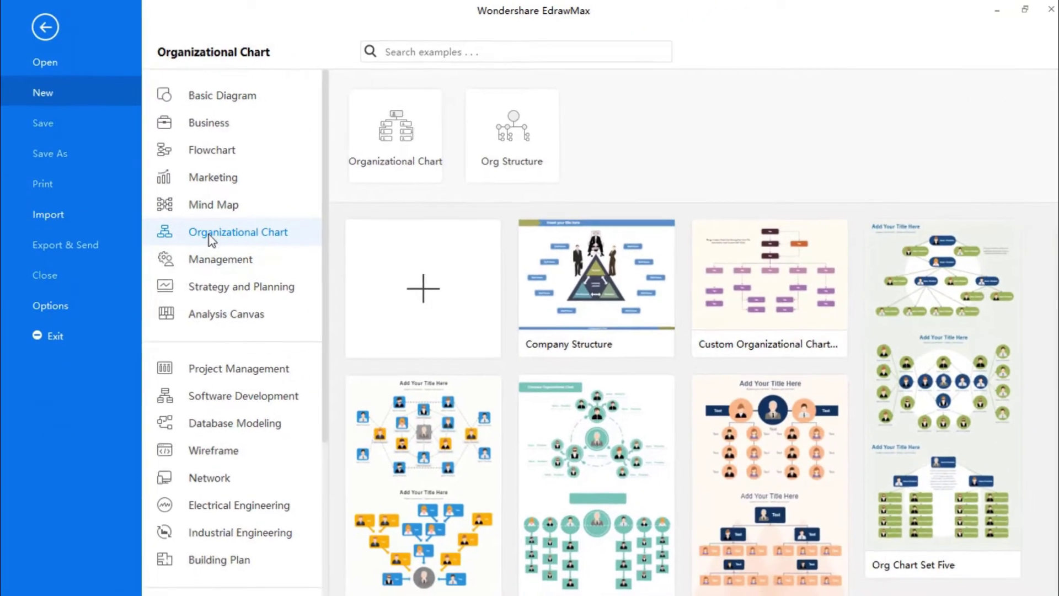
pyautogui.click(390, 168)
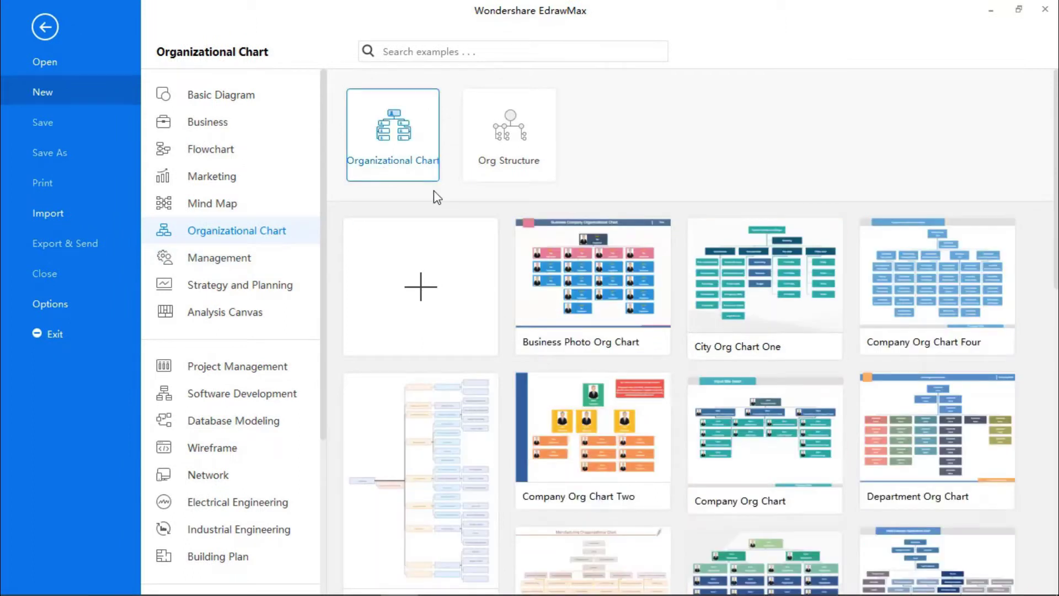
pyautogui.scroll(-7, 636, 283)
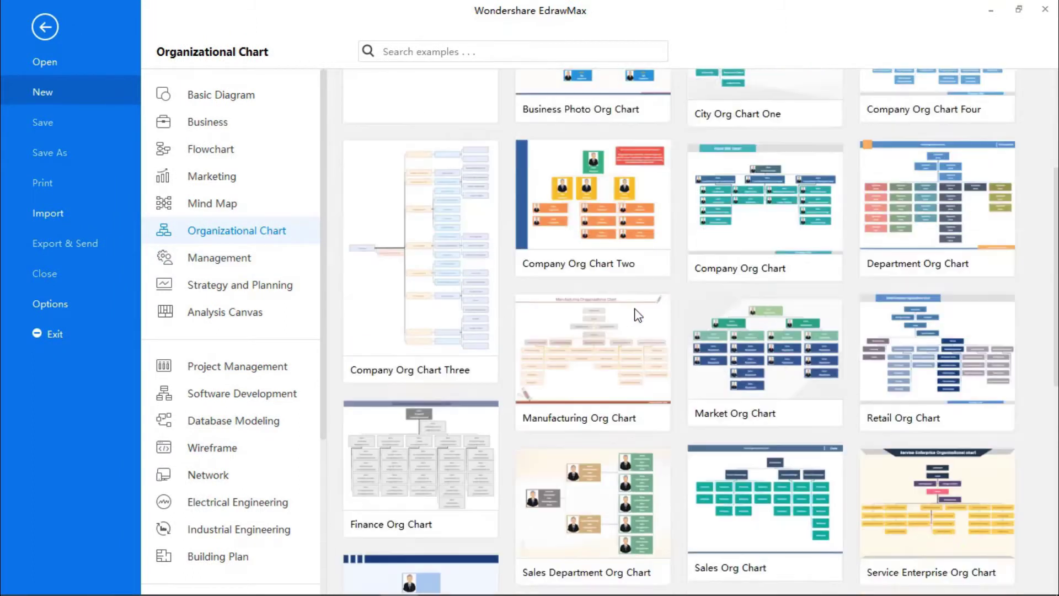
pyautogui.scroll(-2, 635, 316)
pyautogui.scroll(5, 635, 316)
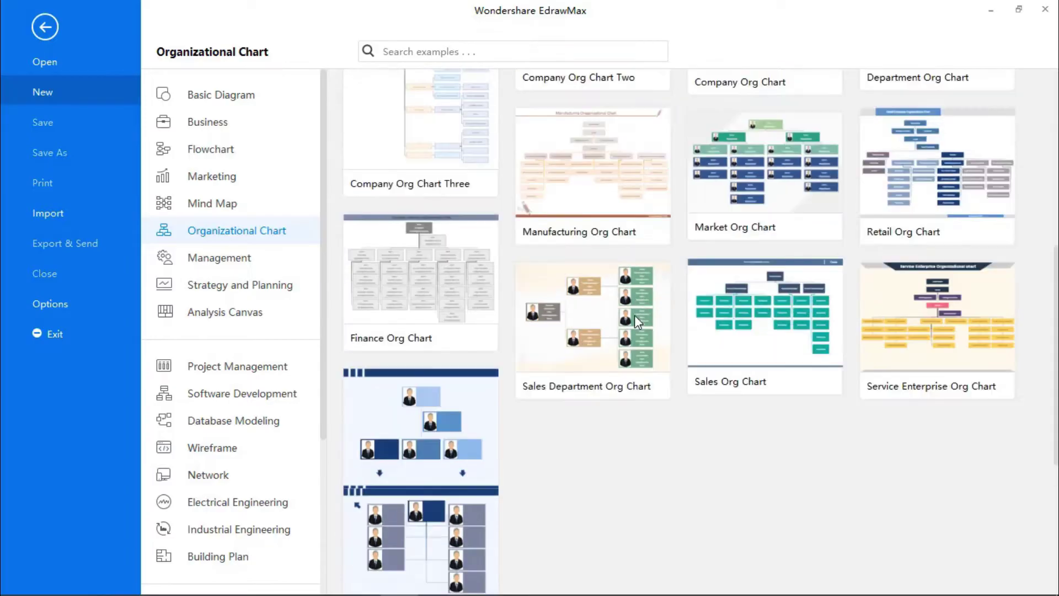
pyautogui.scroll(4, 634, 322)
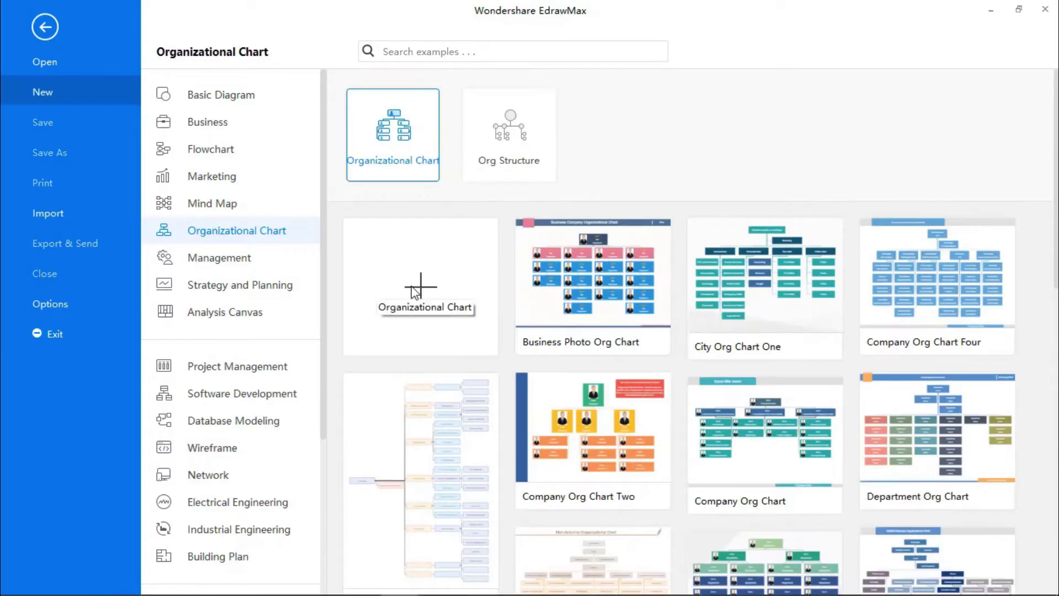
# Step: Create a blank org chart, drop an org chart box near the page top, and open Org Data
pyautogui.click(415, 292)
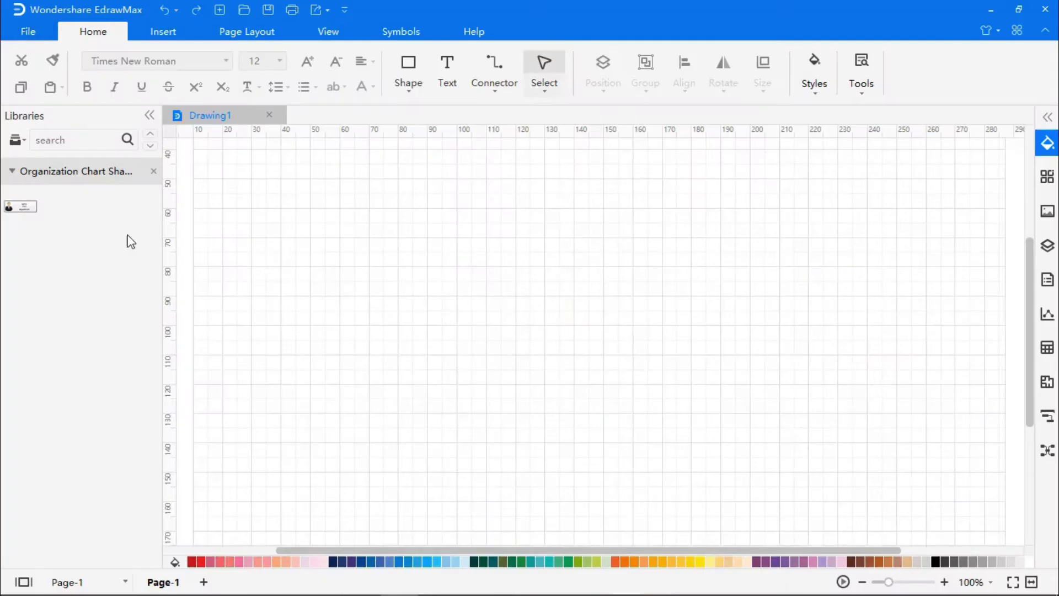
pyautogui.moveTo(22, 209); pyautogui.dragTo(585, 190)
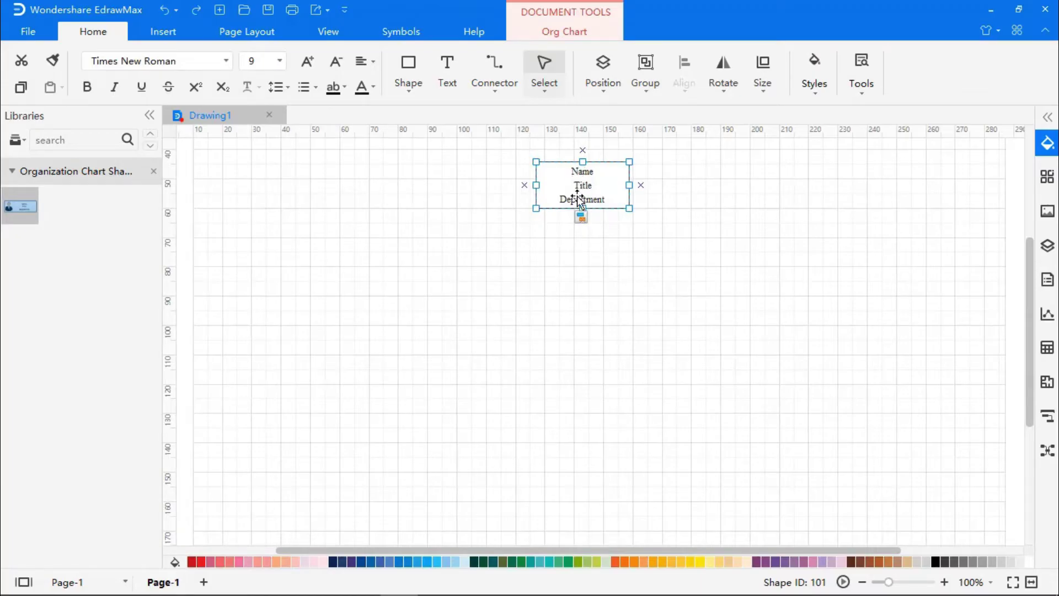
pyautogui.click(562, 34)
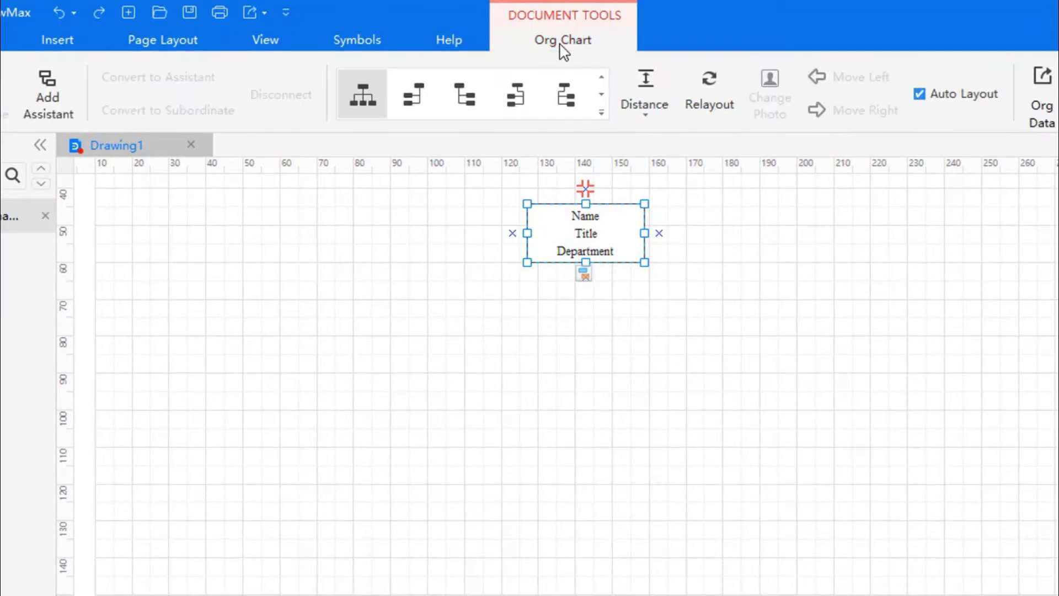
pyautogui.click(1044, 121)
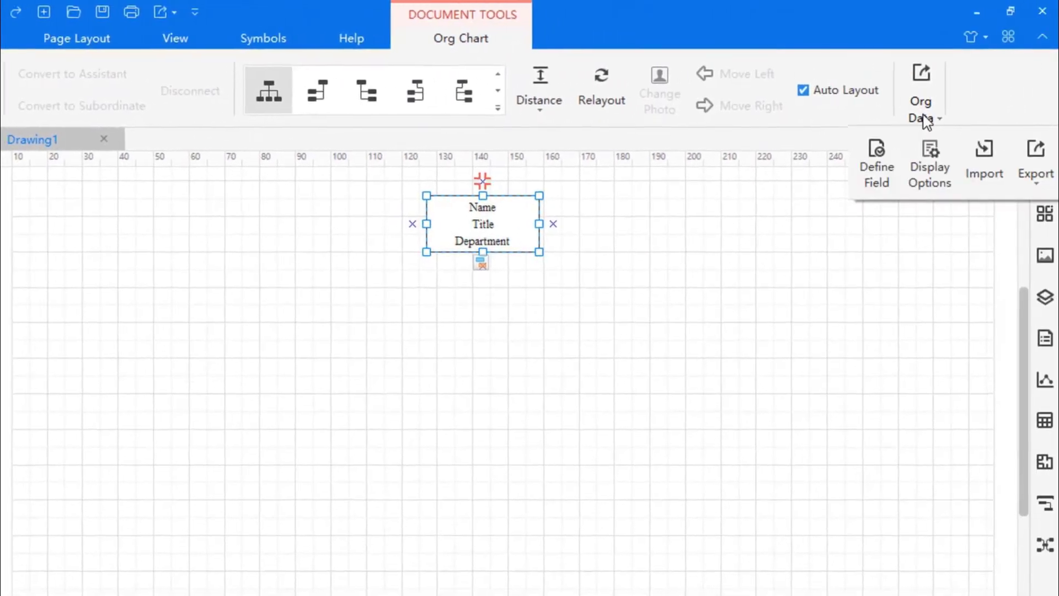
# Step: Remove the Department and Work Phone fields from the org chart box
pyautogui.click(877, 165)
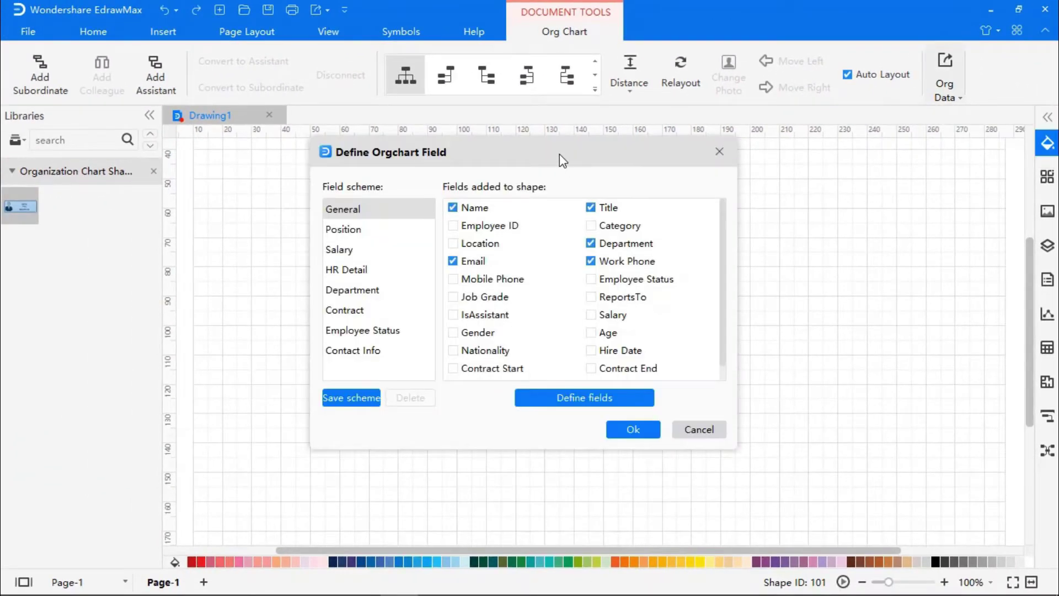
pyautogui.moveTo(559, 154); pyautogui.dragTo(745, 244)
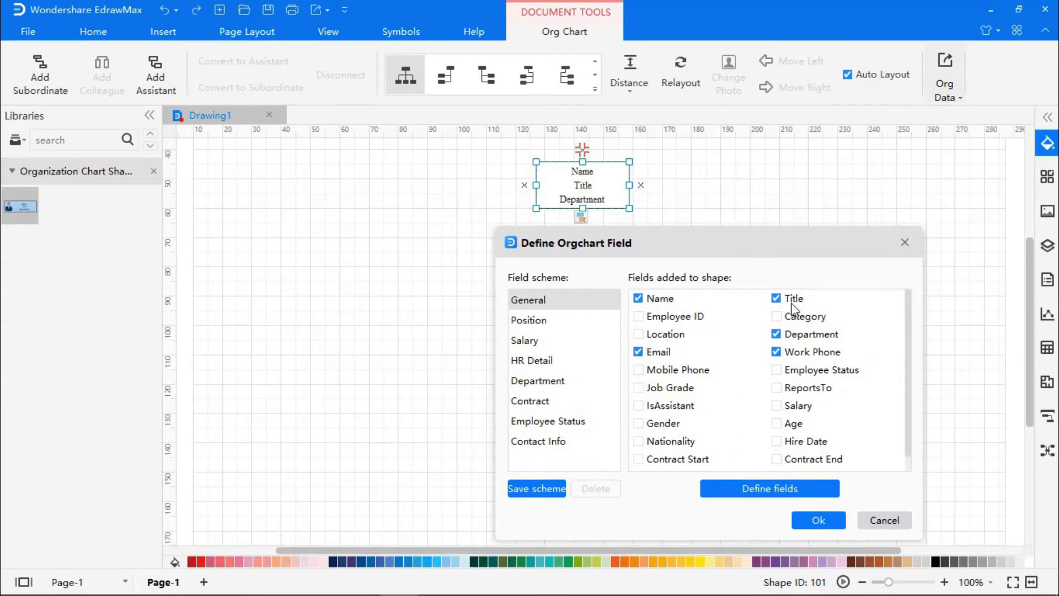
pyautogui.click(776, 334)
pyautogui.click(776, 350)
# Step: Define a new custom field named 'Custom 1', add it to the box, and apply
pyautogui.click(760, 488)
pyautogui.click(424, 156)
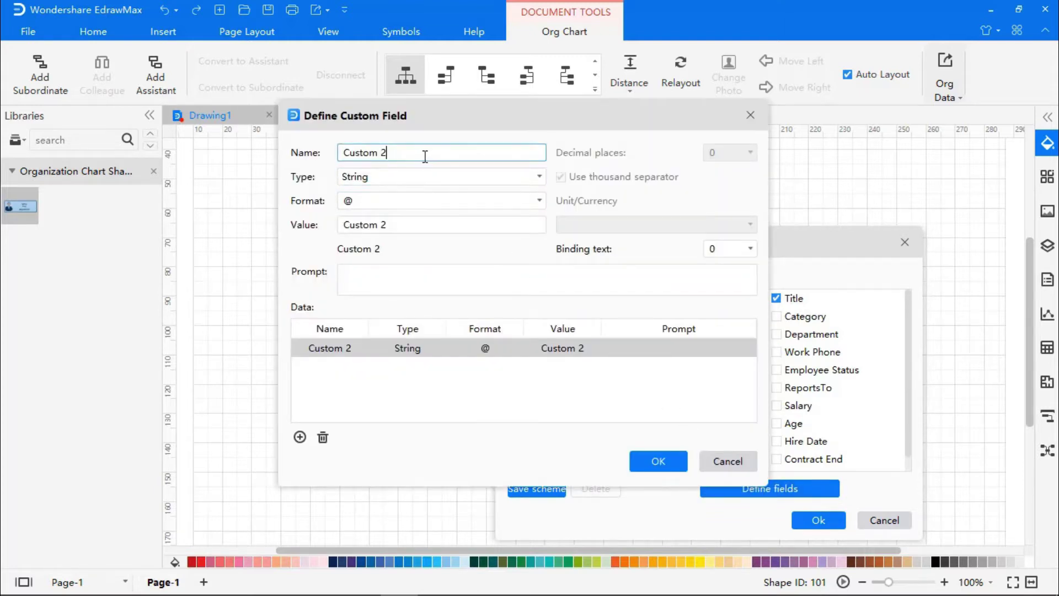
pyautogui.press('BackSpace')
pyautogui.write('1')
pyautogui.click(661, 460)
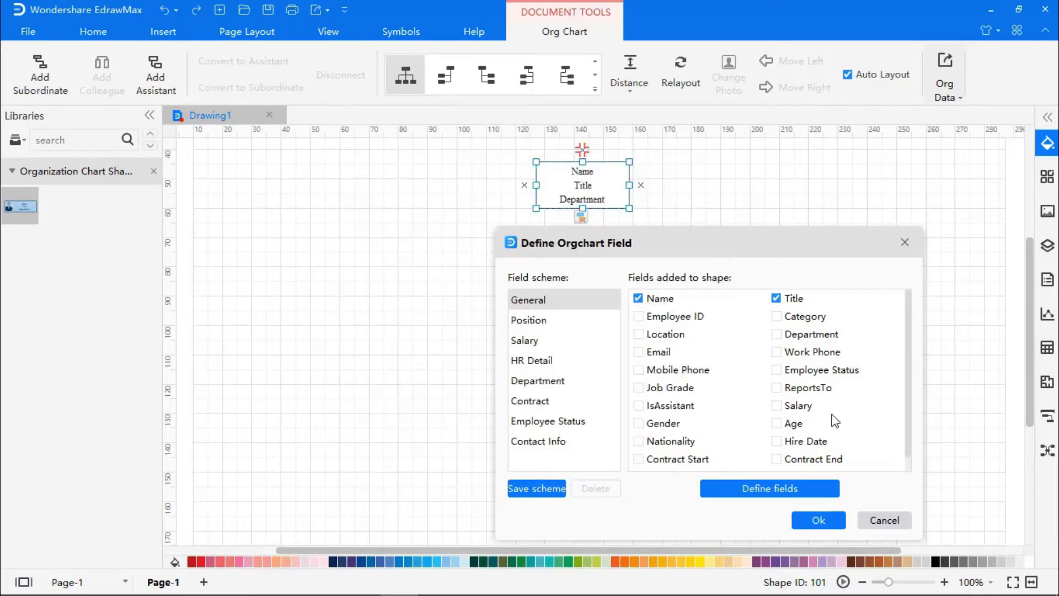
pyautogui.scroll(-1, 913, 403)
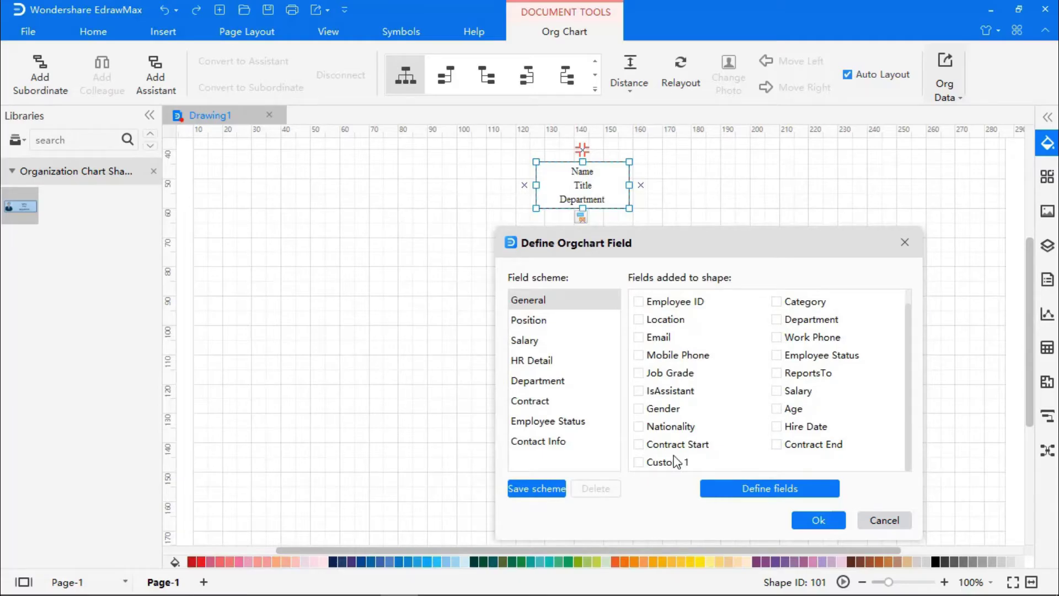
pyautogui.click(638, 462)
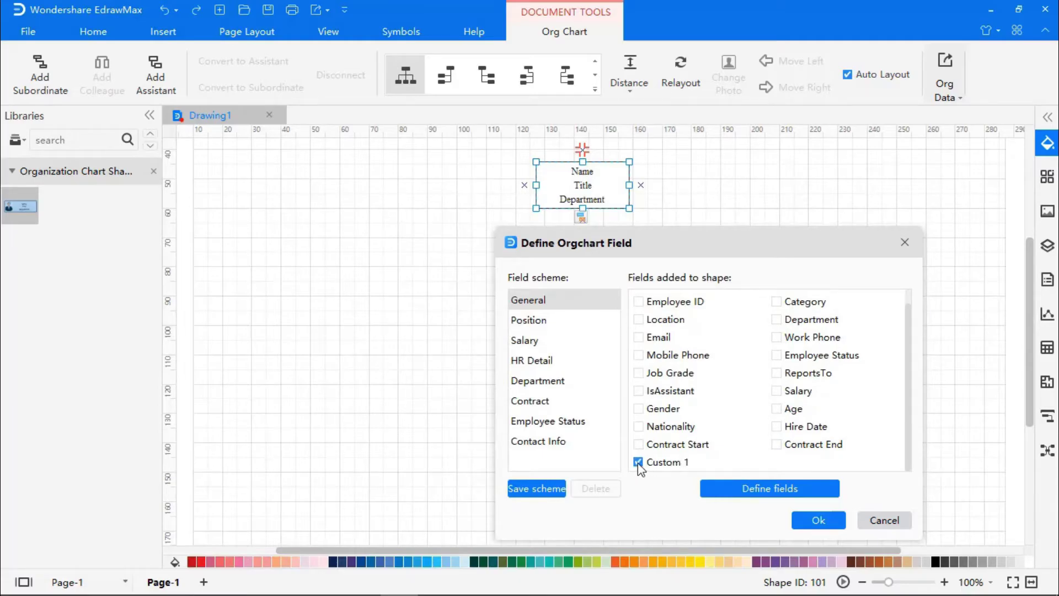
pyautogui.click(814, 519)
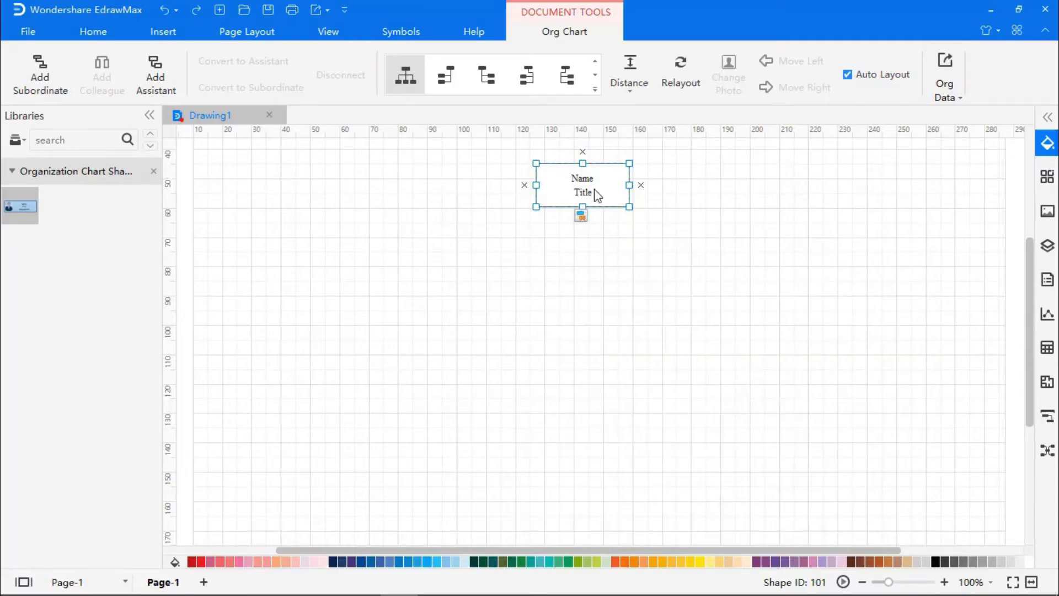
# Step: In Display Options, show the Custom 1 line on the box and apply
pyautogui.click(939, 99)
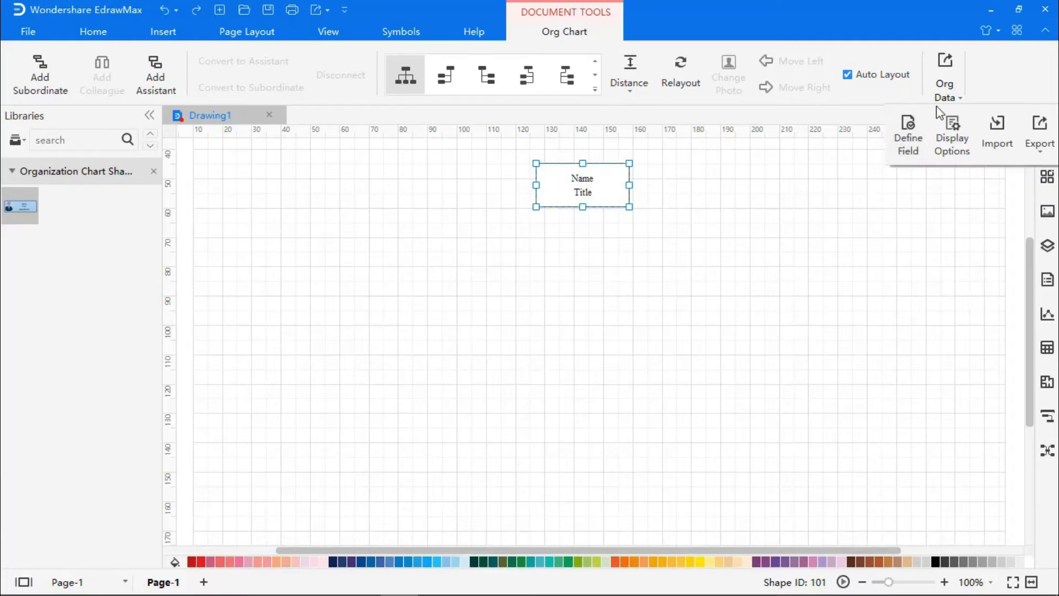
pyautogui.click(952, 129)
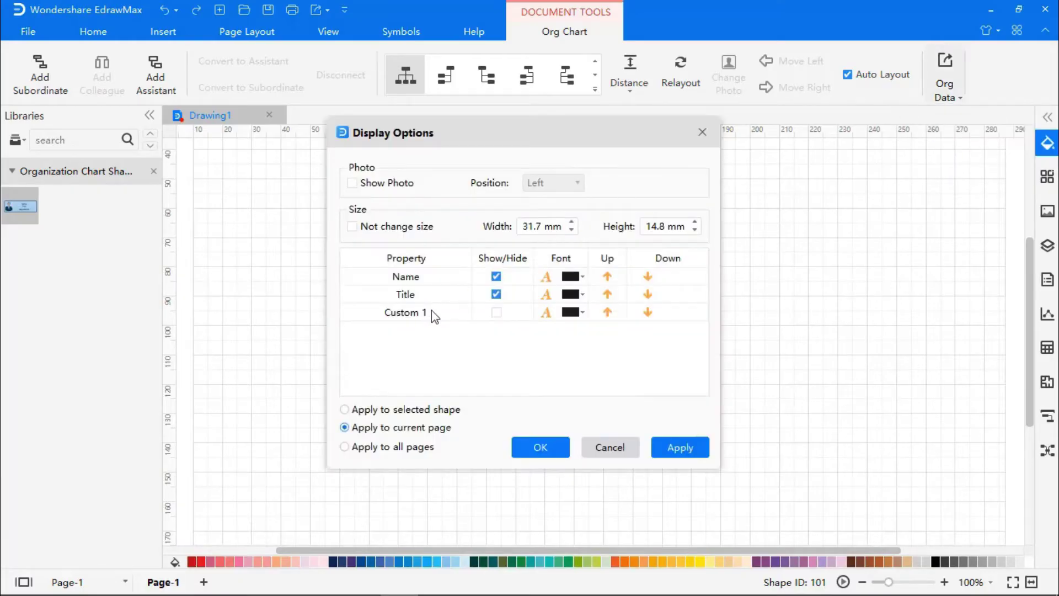
pyautogui.click(497, 312)
pyautogui.moveTo(566, 142); pyautogui.dragTo(804, 235)
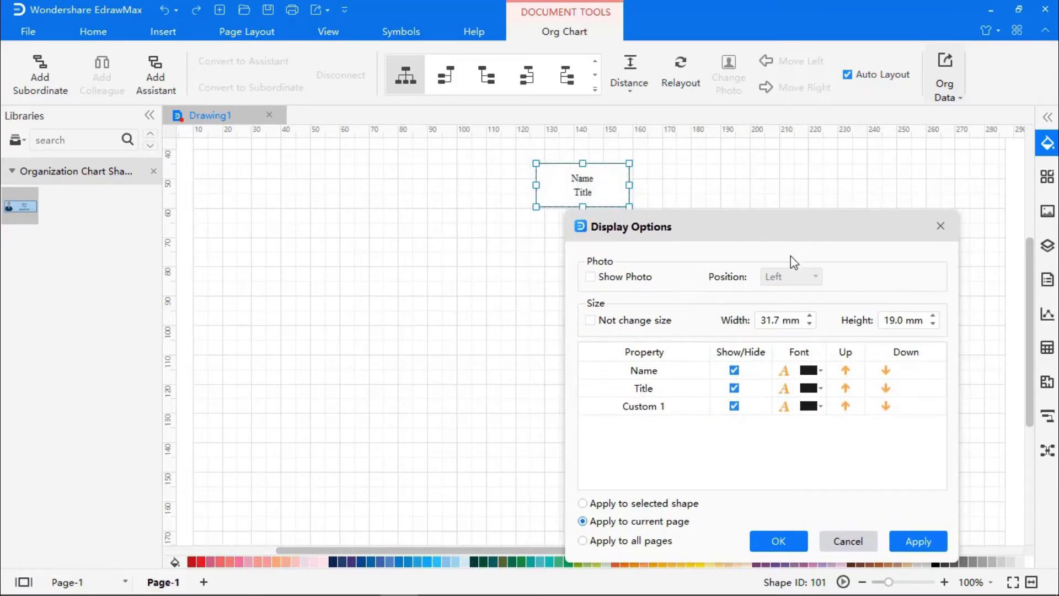
pyautogui.click(913, 543)
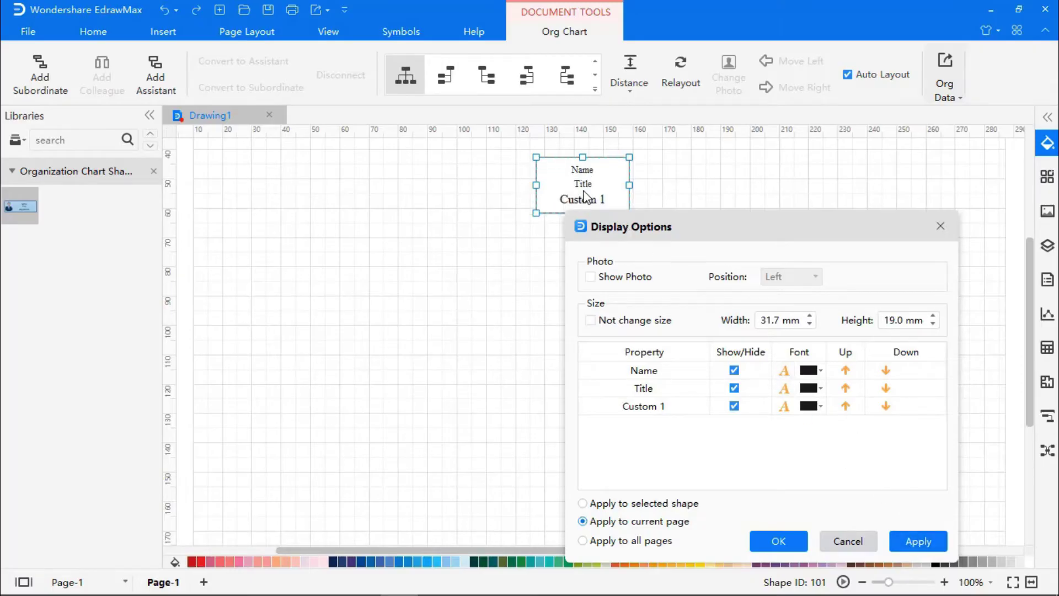
# Step: Keep Name above Title, hide Custom 1 again, and show a photo on the left
pyautogui.click(785, 370)
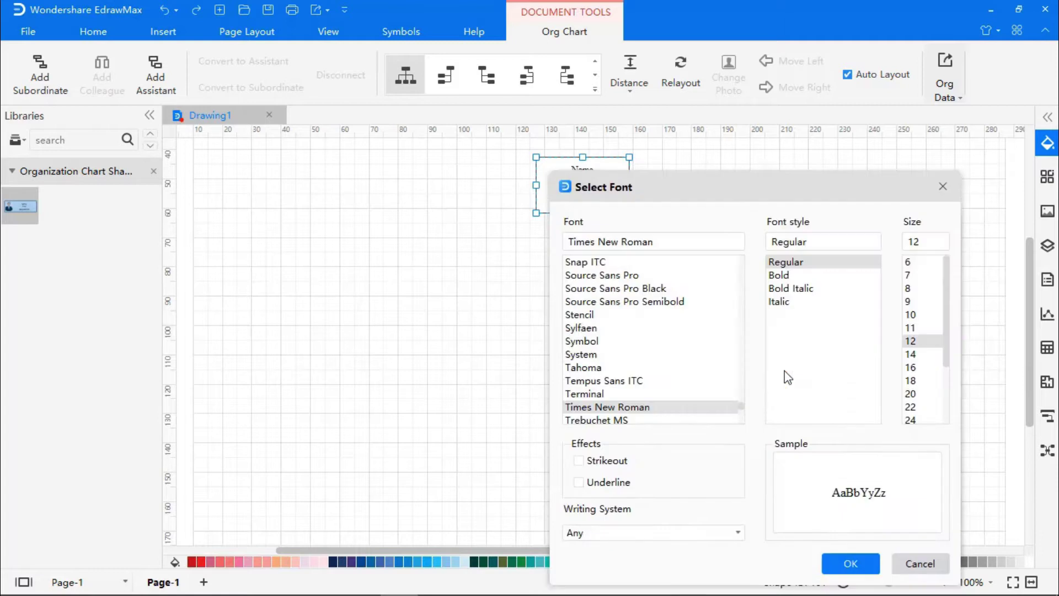
pyautogui.click(851, 563)
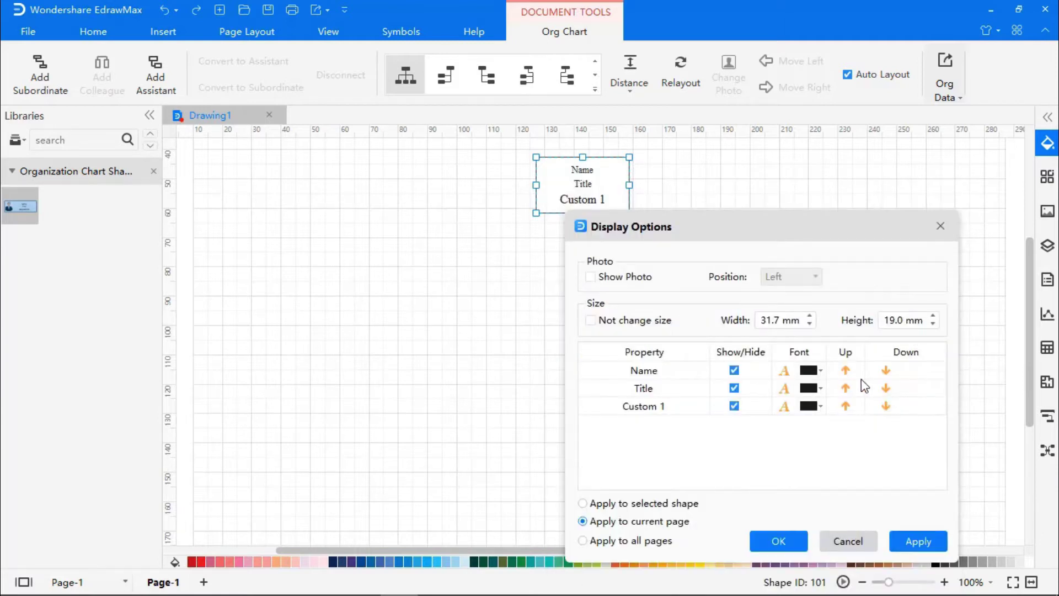
pyautogui.click(886, 370)
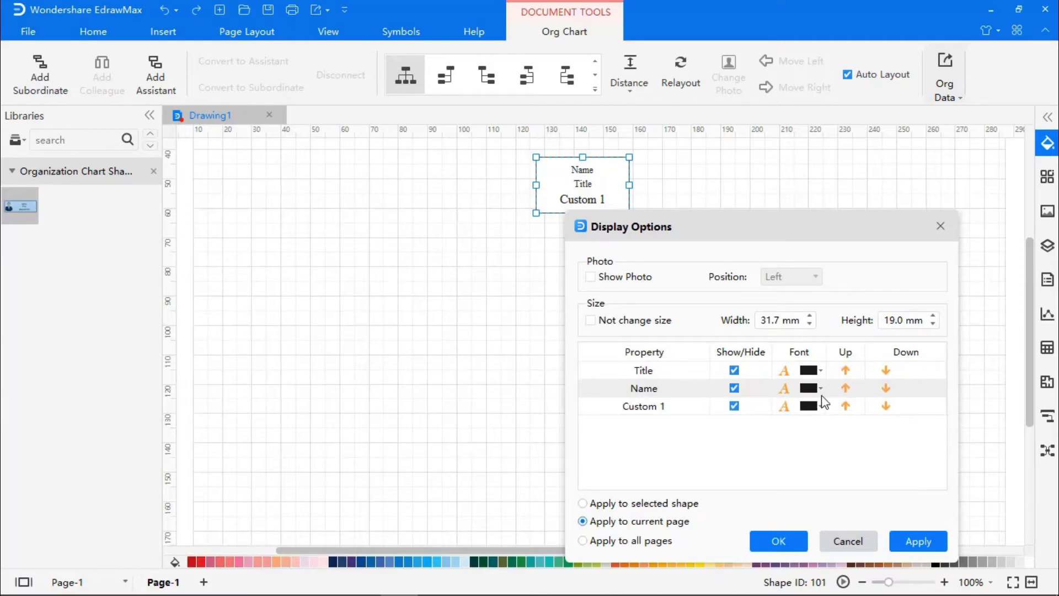
pyautogui.click(848, 388)
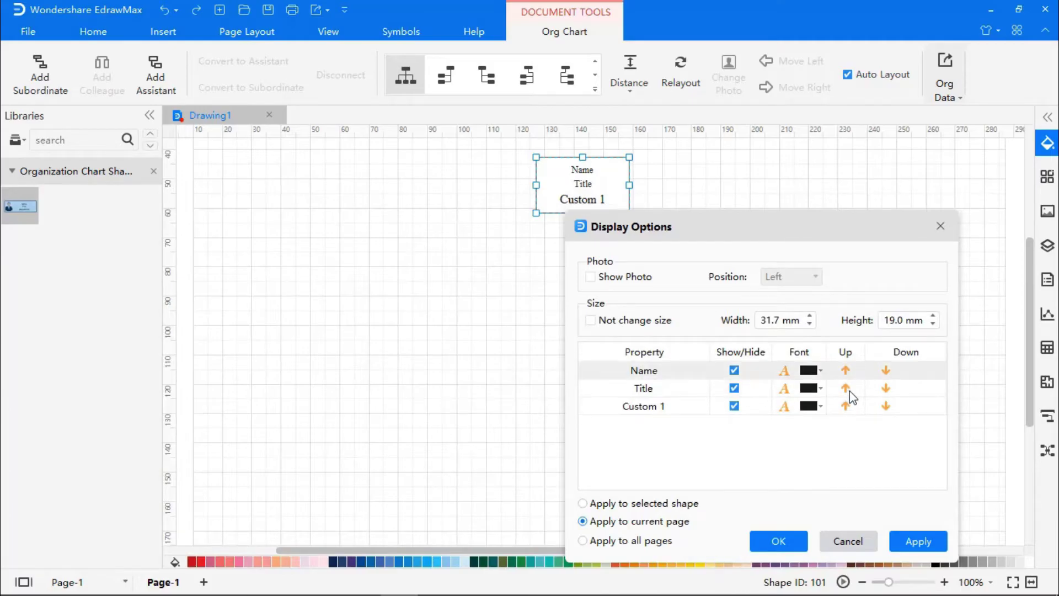
pyautogui.click(734, 406)
pyautogui.click(901, 540)
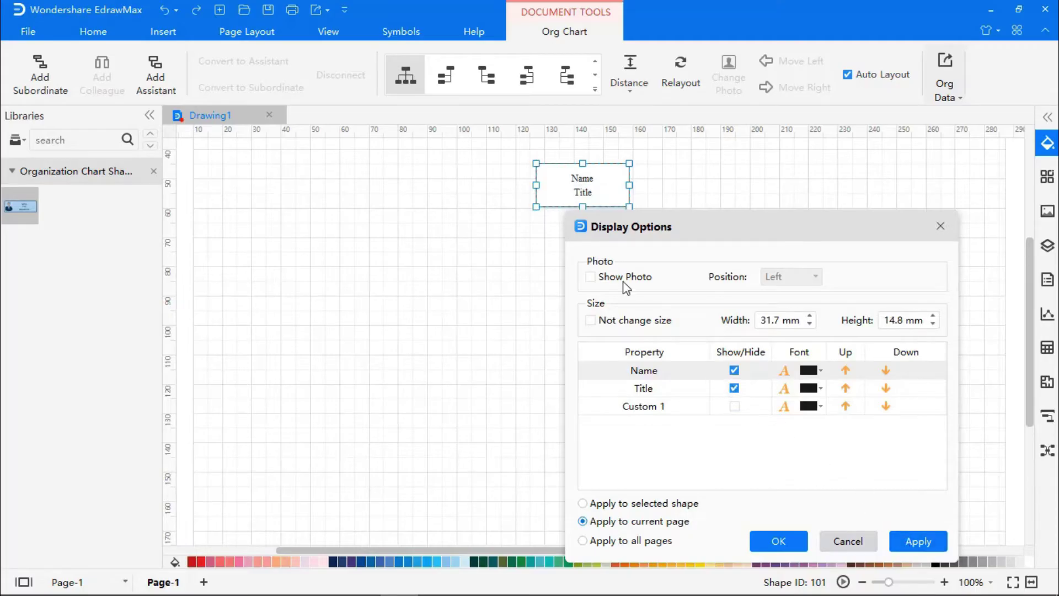
pyautogui.click(590, 277)
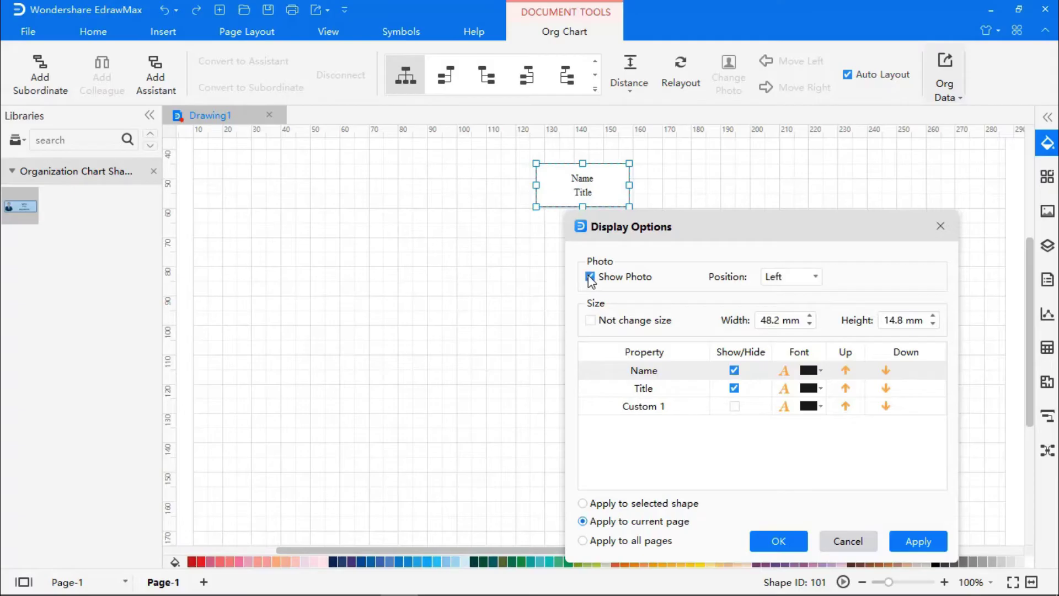
pyautogui.click(908, 541)
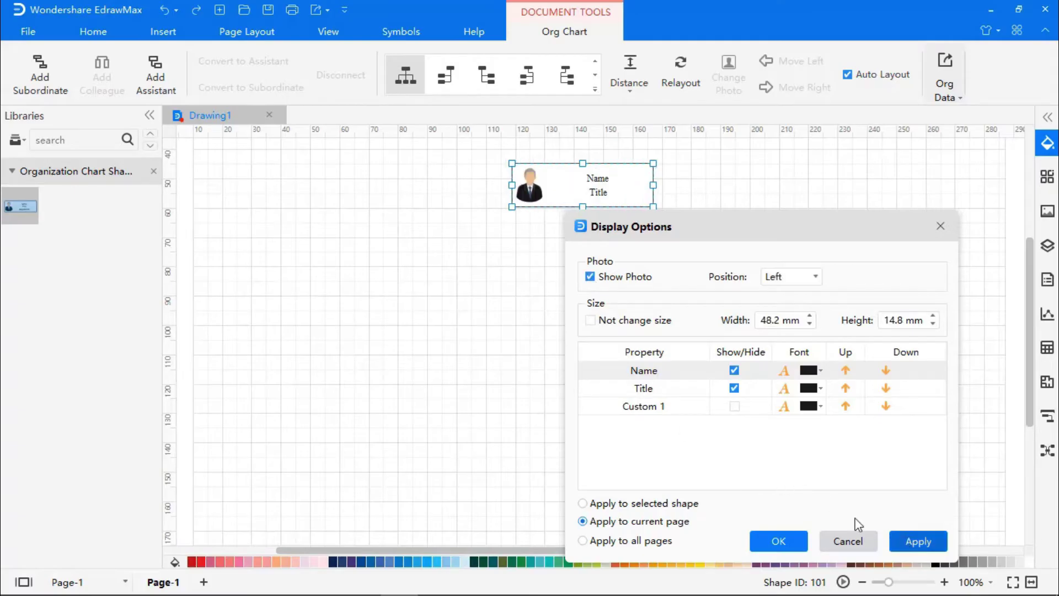
# Step: Build a chain of three boxes and add five subordinates under the third
pyautogui.click(777, 539)
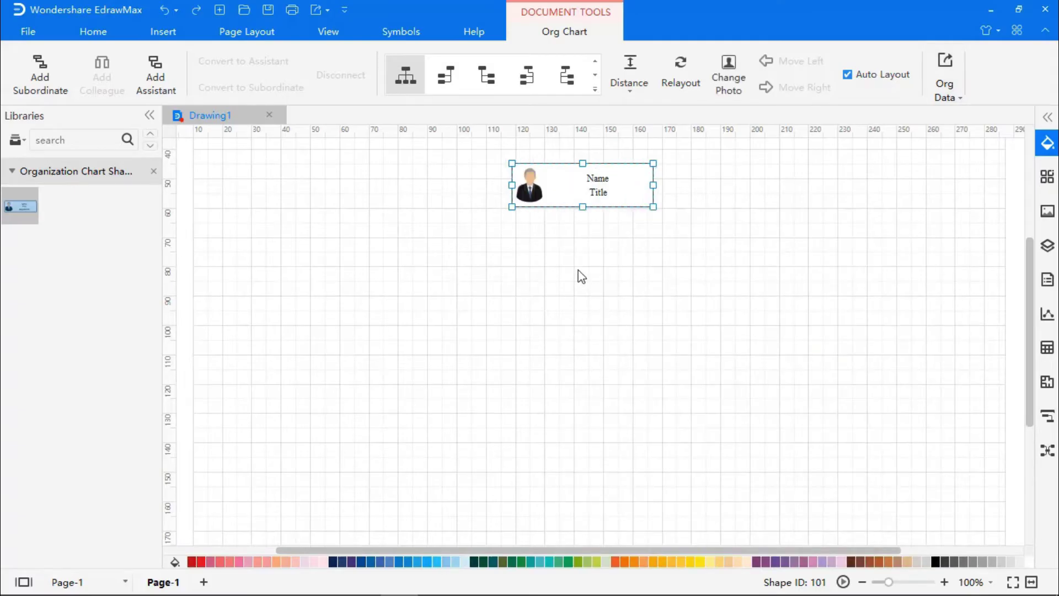
pyautogui.moveTo(579, 203)
pyautogui.click(581, 216)
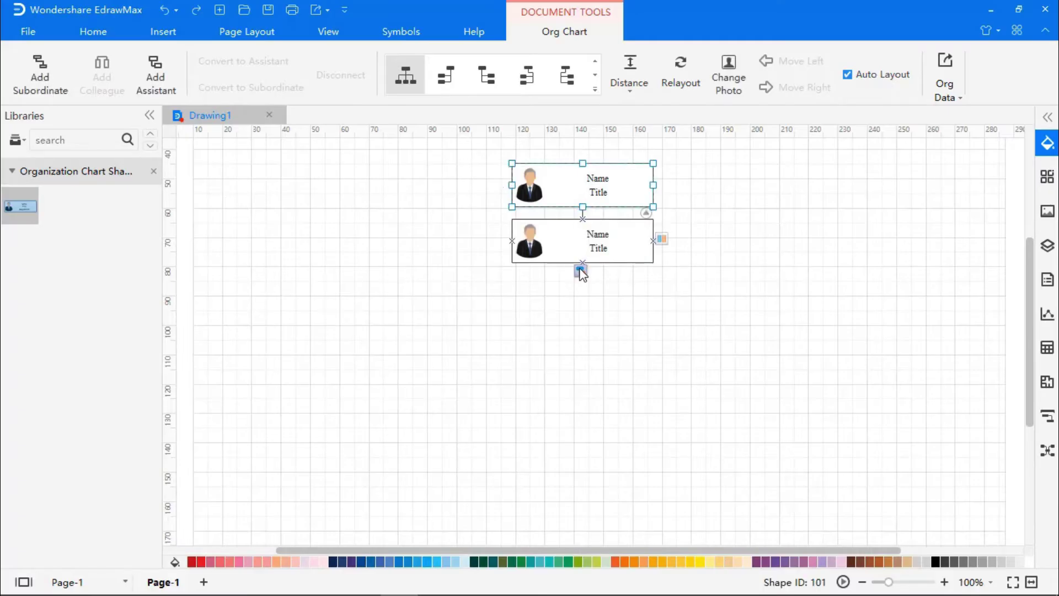
pyautogui.click(580, 272)
pyautogui.click(581, 327)
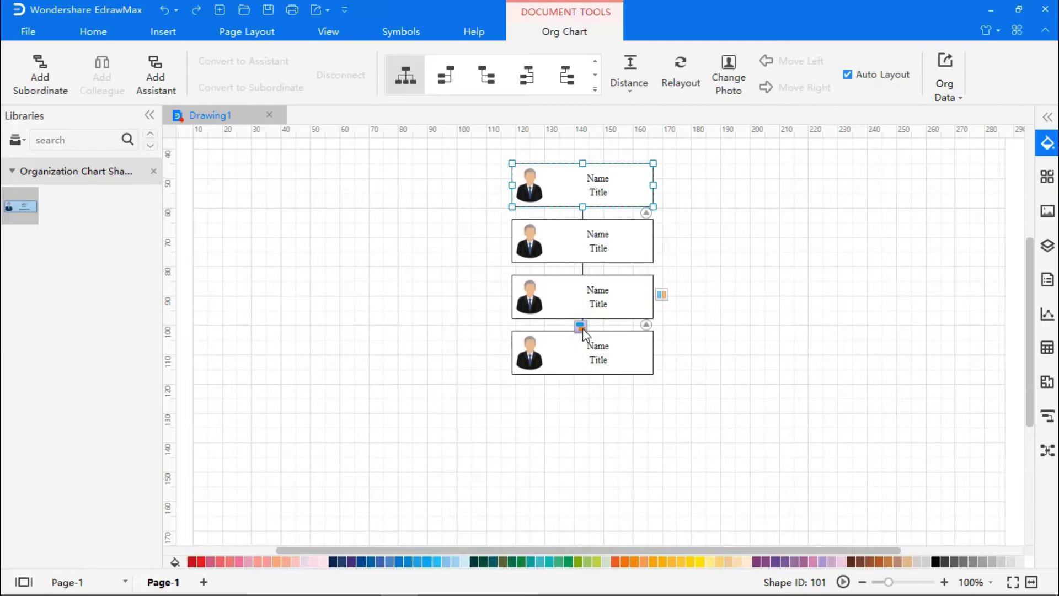
pyautogui.click(581, 328)
pyautogui.click(581, 328)
pyautogui.click(582, 327)
pyautogui.click(581, 327)
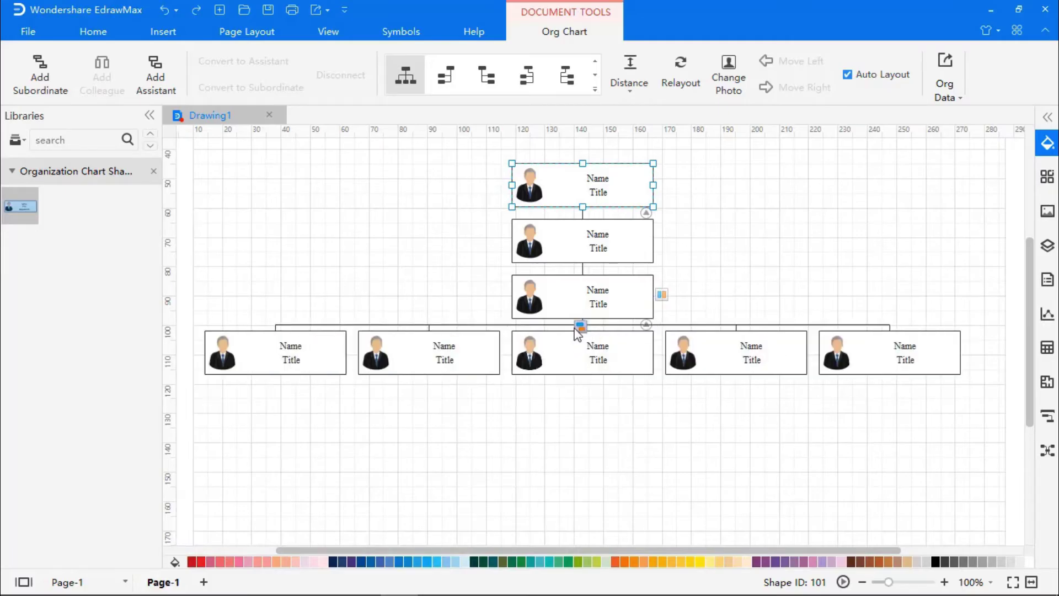
# Step: Zoom out to 80% and add three subordinates under the leftmost row box
pyautogui.click(296, 355)
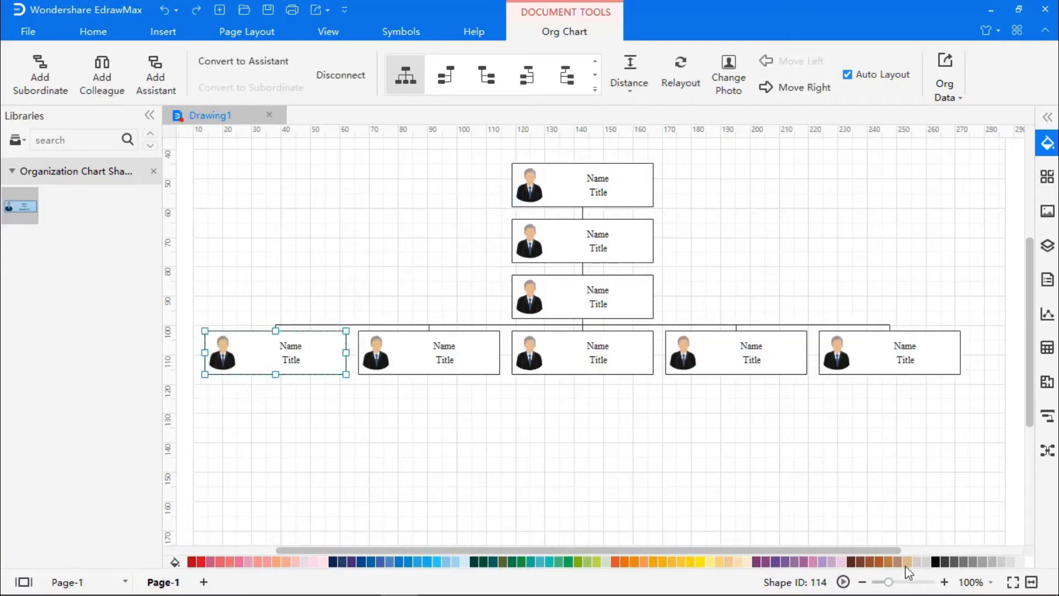
pyautogui.click(862, 582)
pyautogui.click(863, 582)
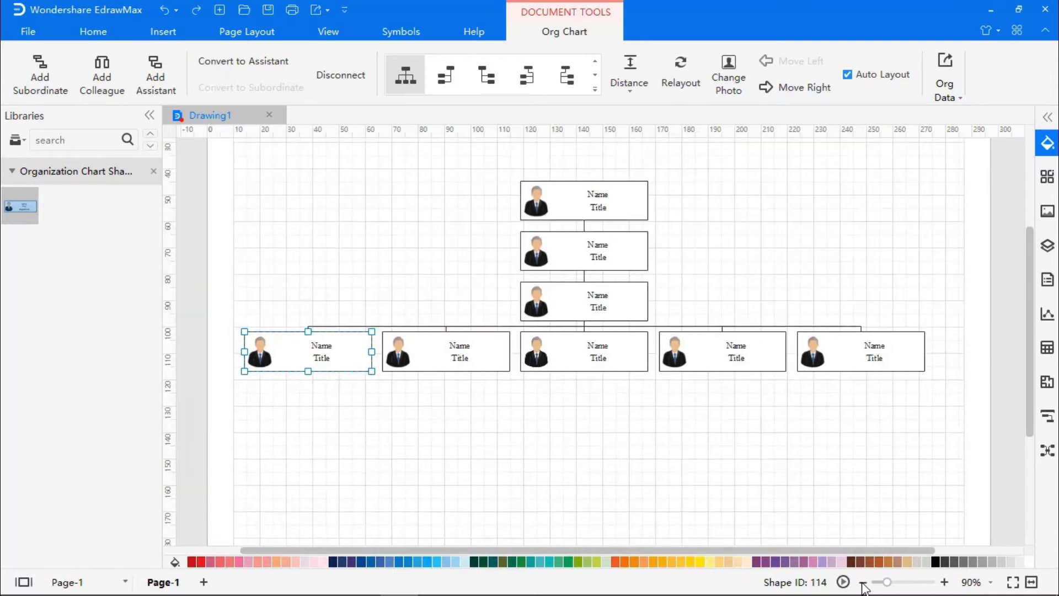
pyautogui.click(862, 582)
pyautogui.click(862, 582)
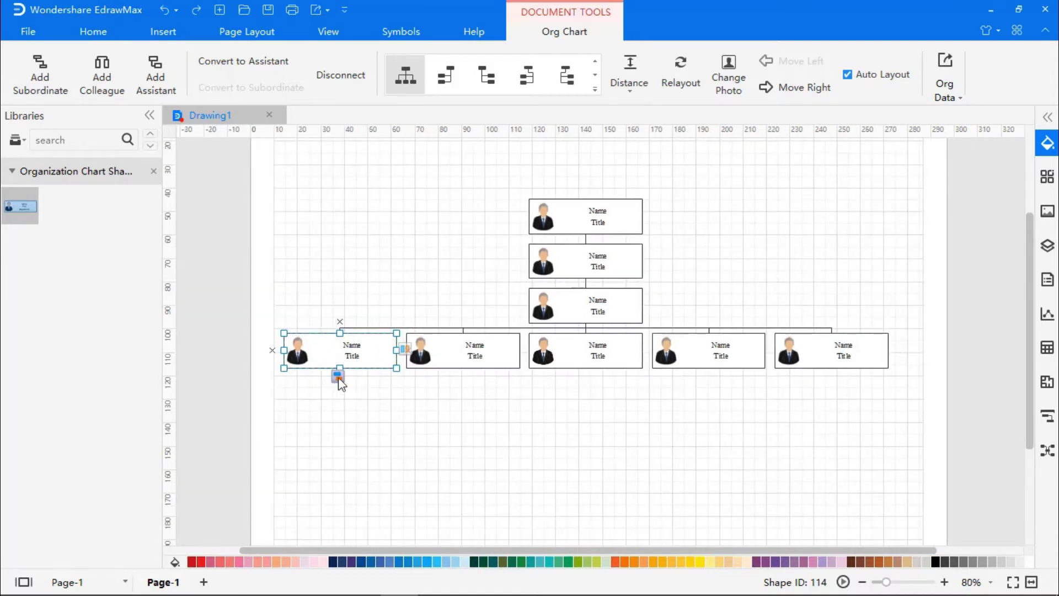
pyautogui.click(338, 377)
pyautogui.click(338, 377)
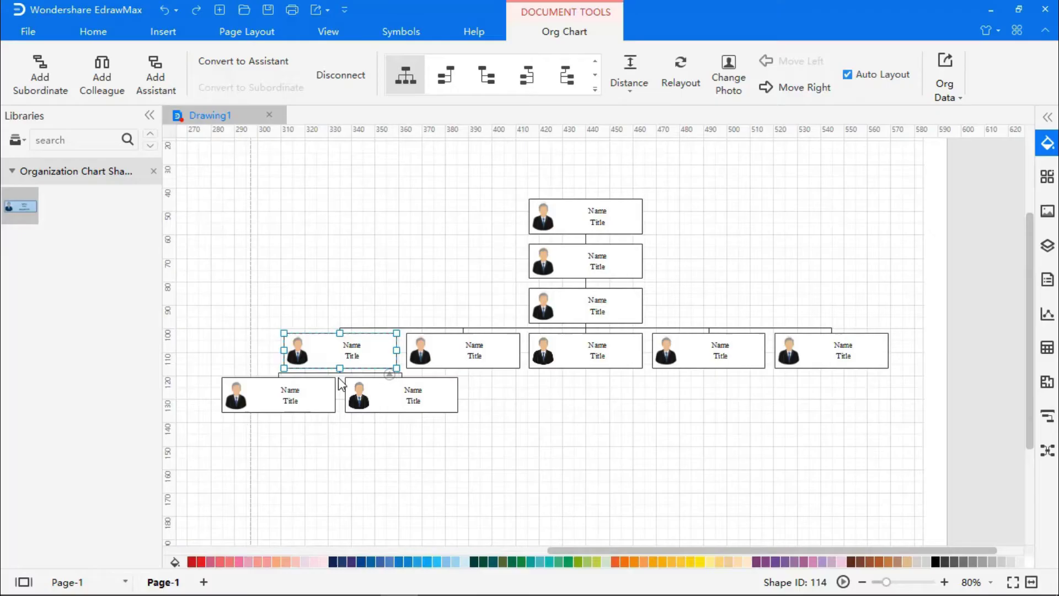
pyautogui.click(339, 377)
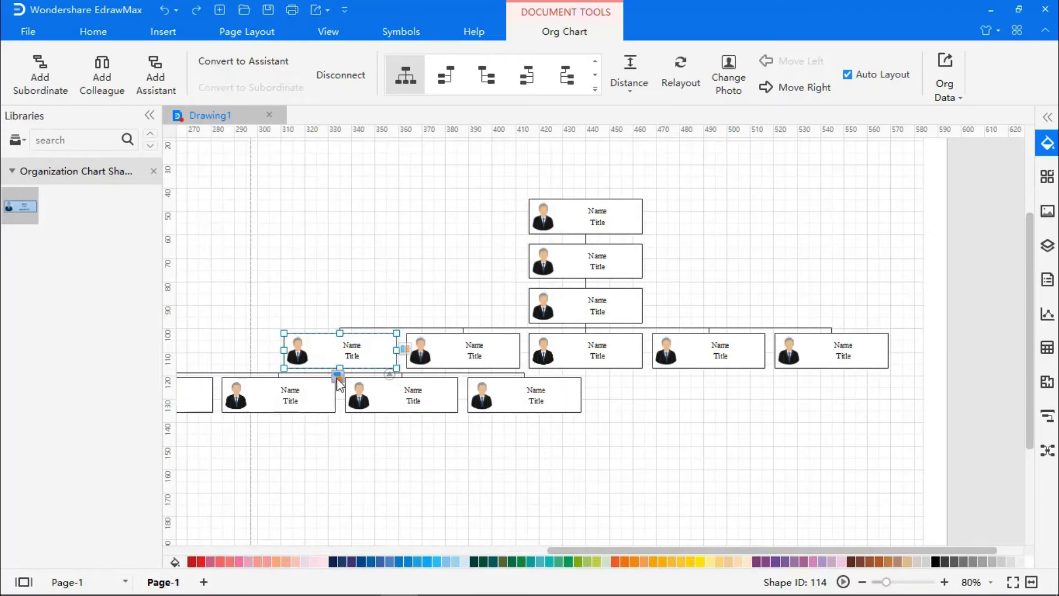
# Step: Add a fourth subordinate under the leftmost box and stack its subordinates vertically
pyautogui.click(338, 377)
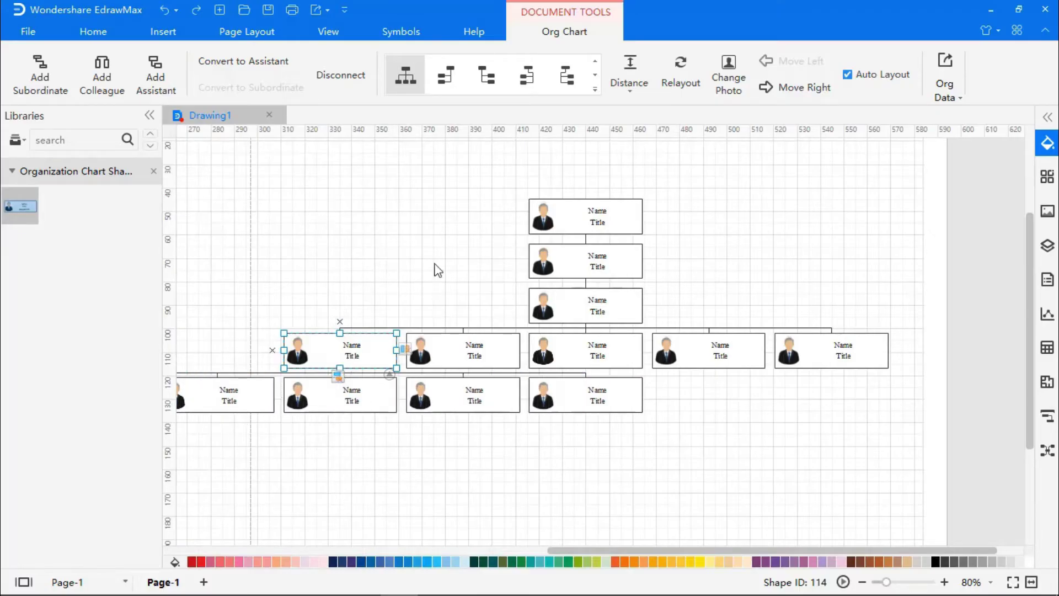
pyautogui.click(594, 90)
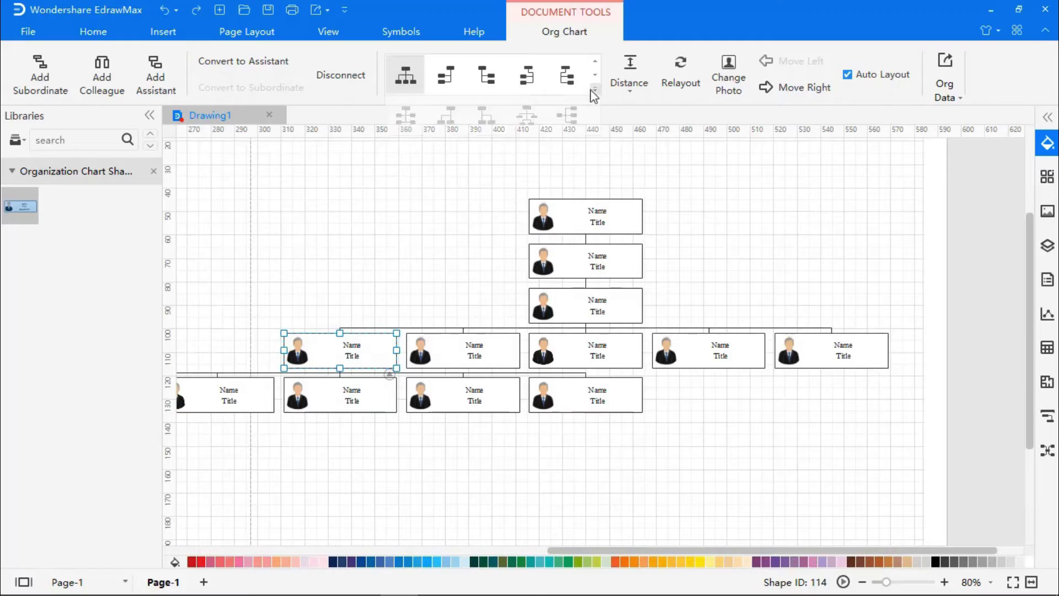
pyautogui.click(447, 78)
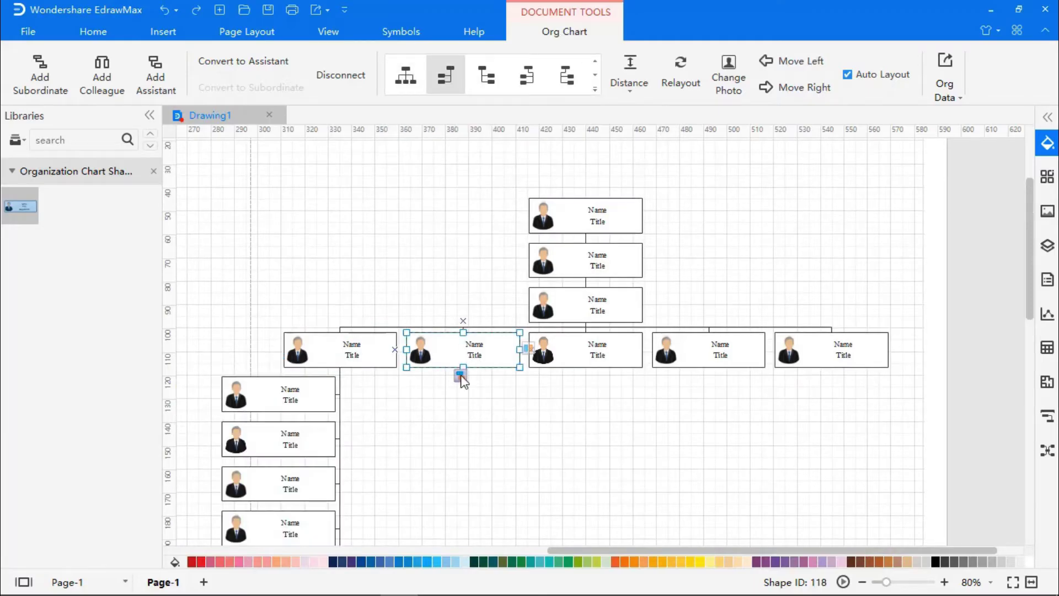
# Step: Add three subordinates under the second row box and stack them vertically
pyautogui.click(461, 375)
pyautogui.click(461, 375)
pyautogui.click(461, 375)
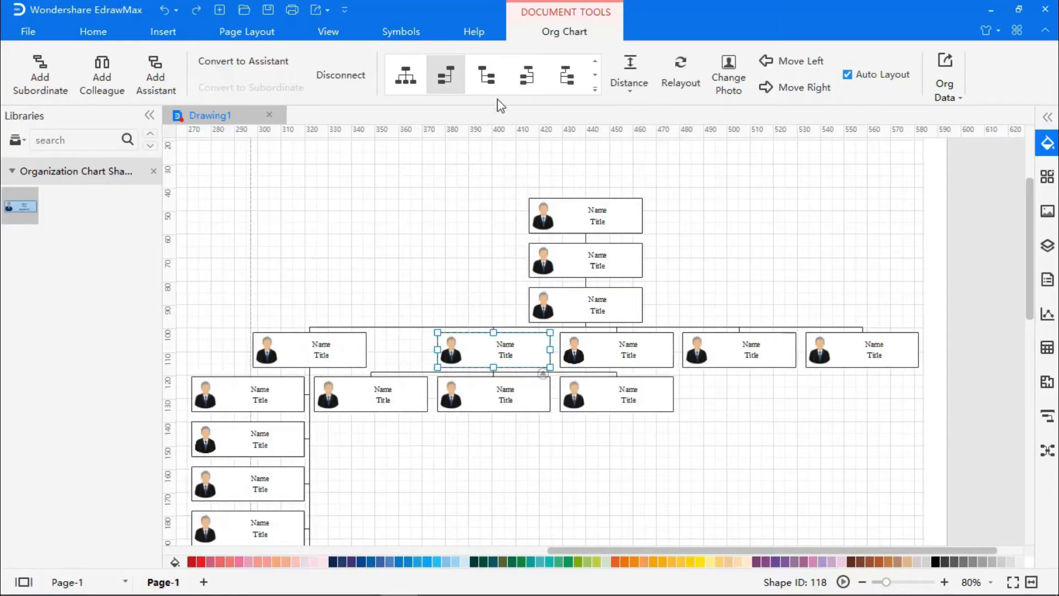
pyautogui.click(524, 77)
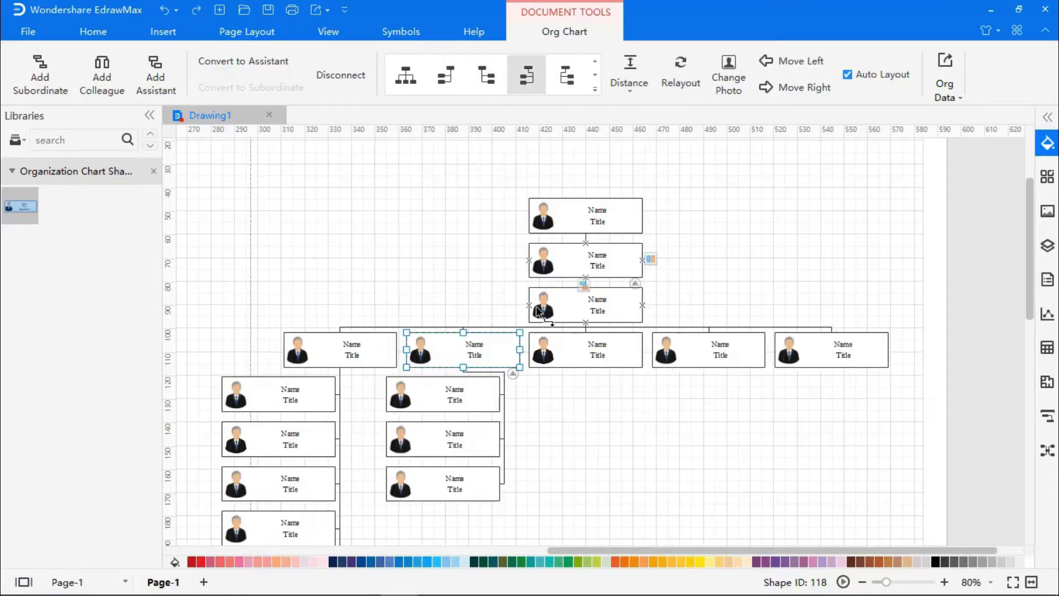
# Step: Add four subordinates under the middle box and arrange them in vertical columns
pyautogui.click(591, 354)
pyautogui.click(584, 374)
pyautogui.click(584, 374)
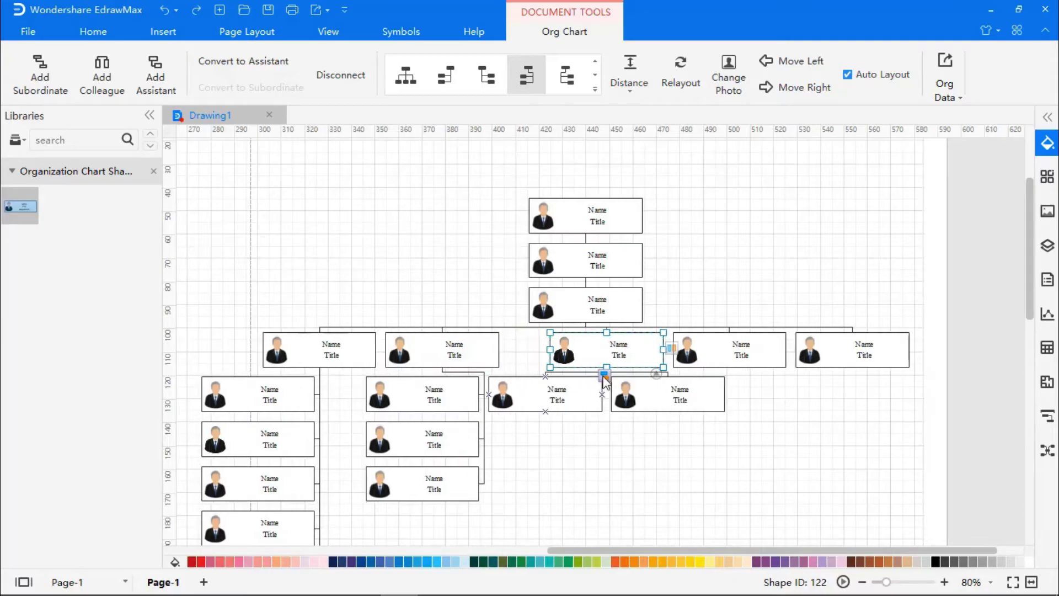
pyautogui.click(607, 375)
pyautogui.click(634, 375)
pyautogui.click(669, 377)
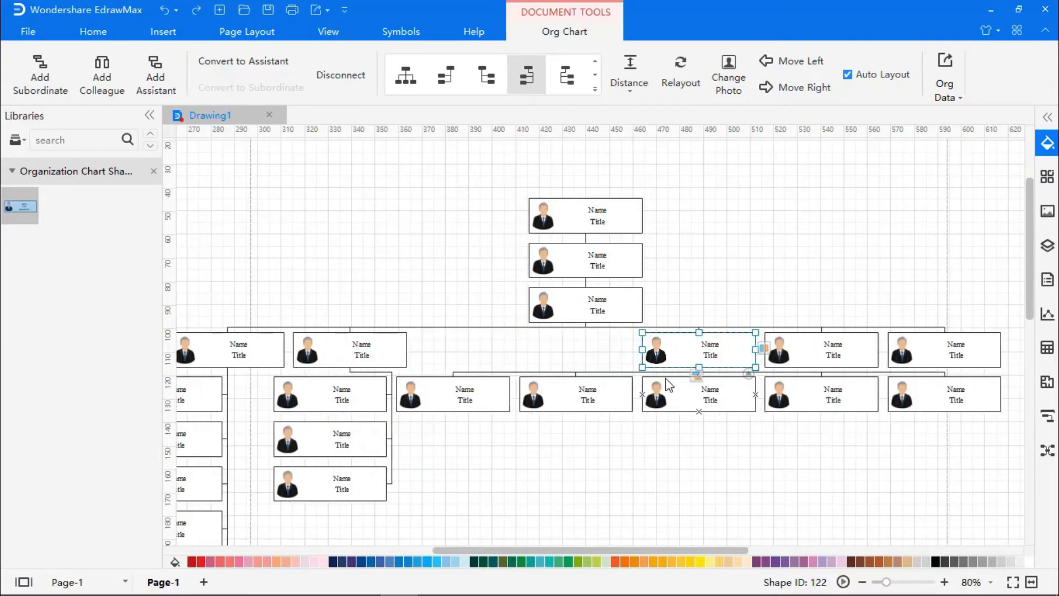
pyautogui.click(595, 89)
pyautogui.click(411, 119)
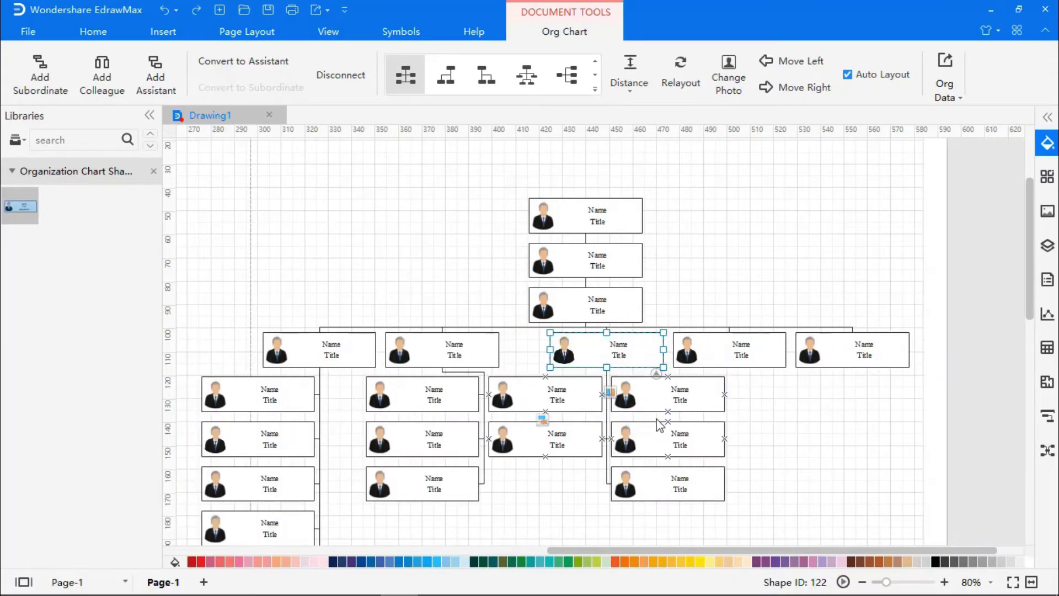
# Step: Add five subordinates under the fourth box and stack them vertically
pyautogui.click(763, 348)
pyautogui.click(728, 377)
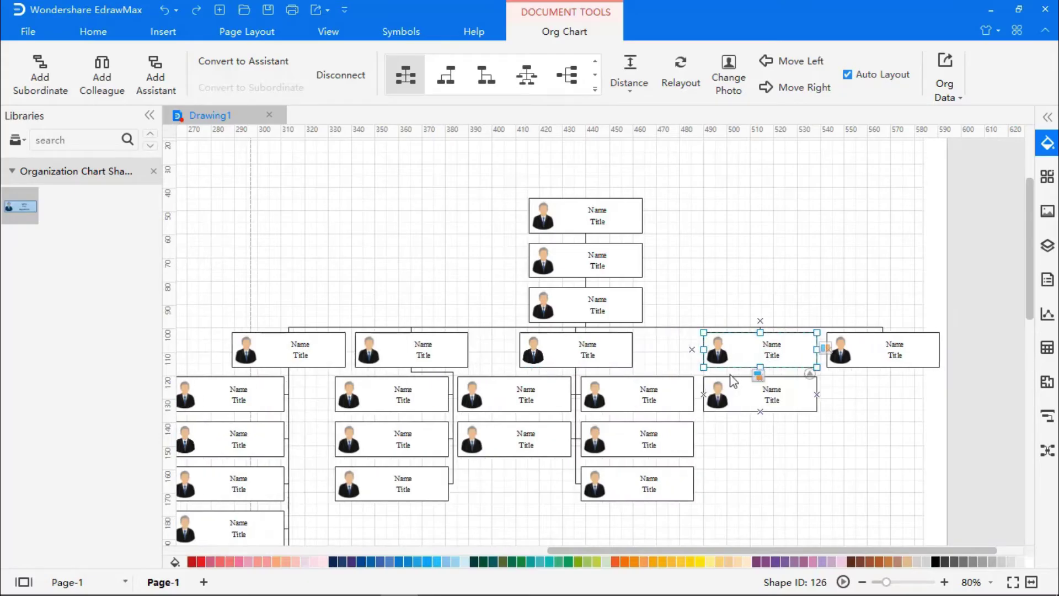
pyautogui.click(759, 376)
pyautogui.click(788, 377)
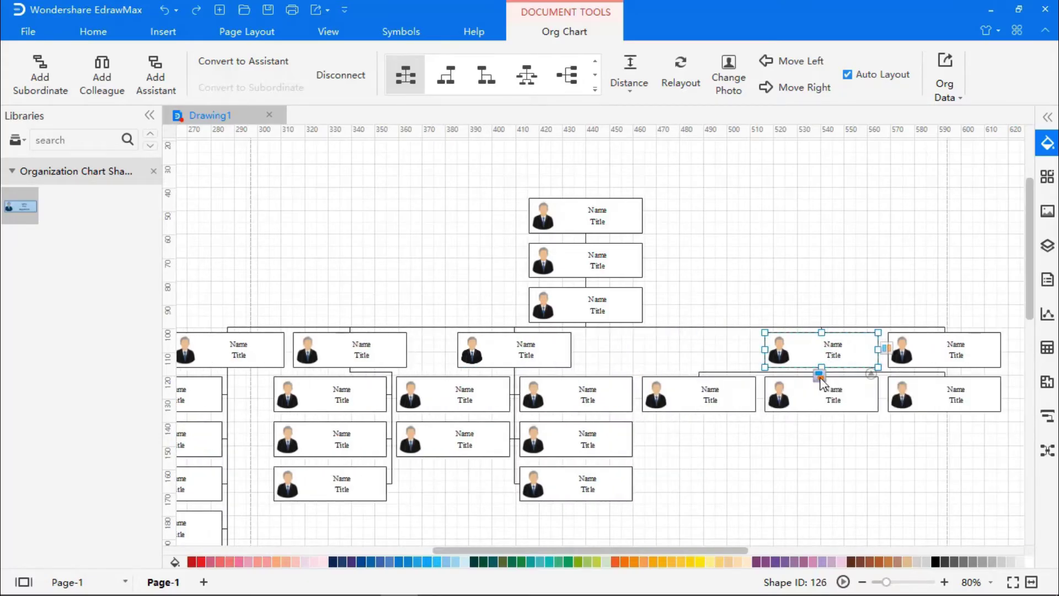
pyautogui.click(821, 378)
pyautogui.click(856, 378)
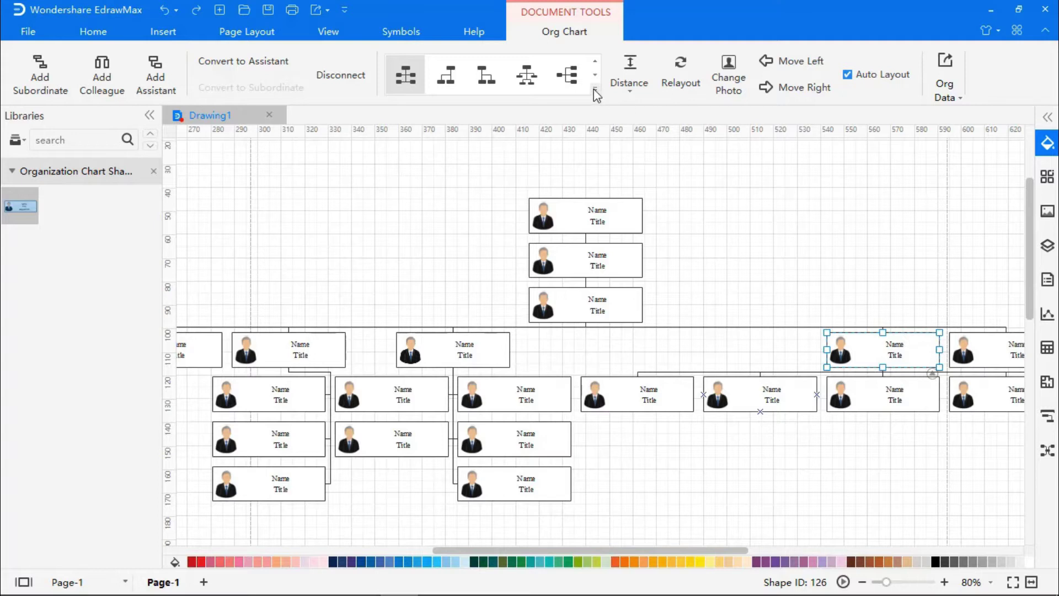
pyautogui.click(527, 74)
# Step: Add three subordinates under the rightmost box, stack them vertically, and deselect
pyautogui.click(882, 358)
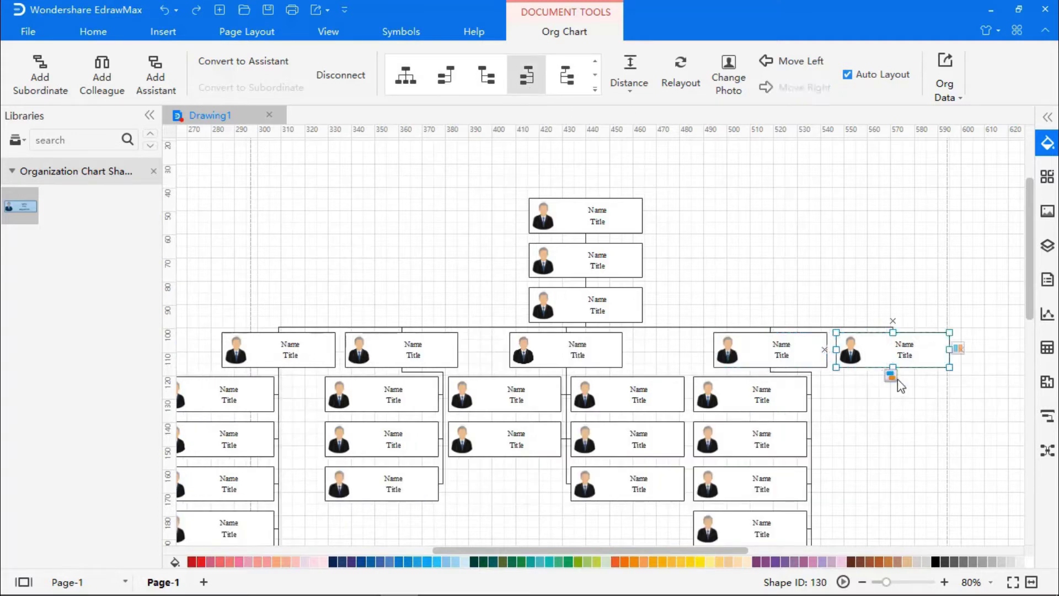
pyautogui.click(891, 377)
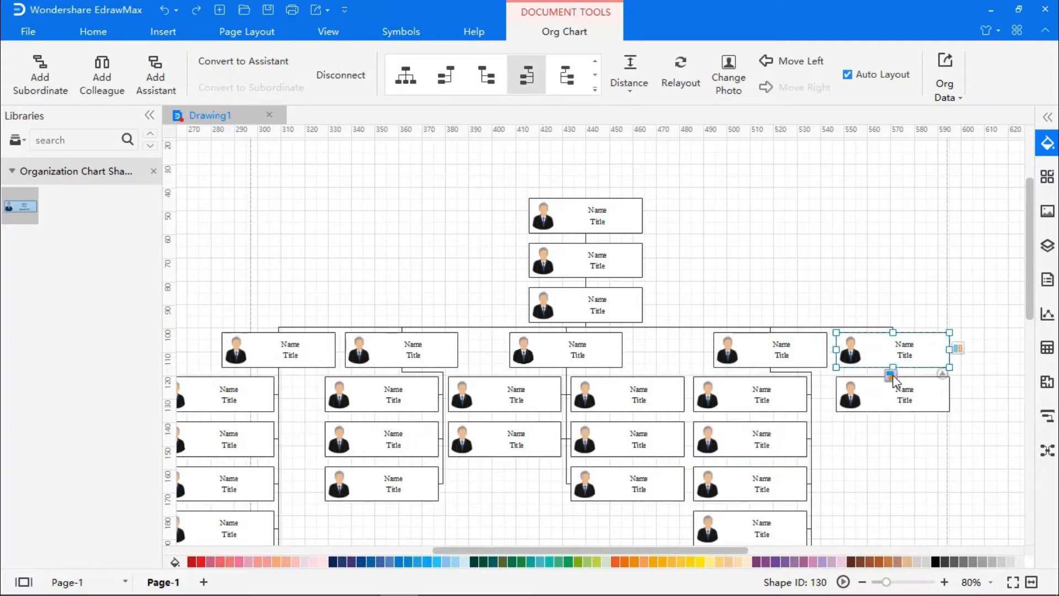
pyautogui.click(915, 377)
pyautogui.click(943, 378)
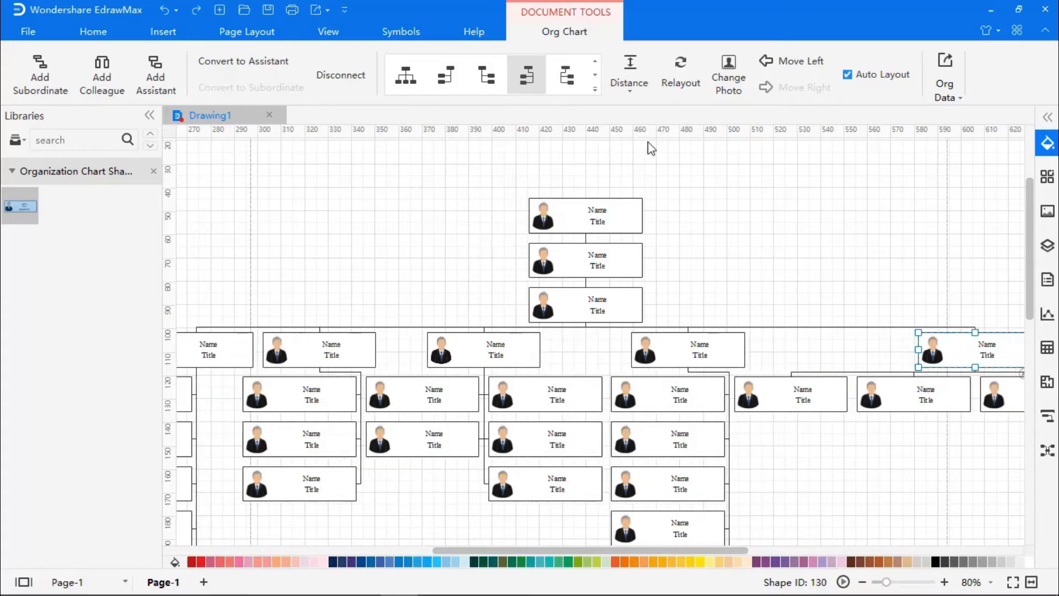
pyautogui.click(568, 83)
pyautogui.click(756, 268)
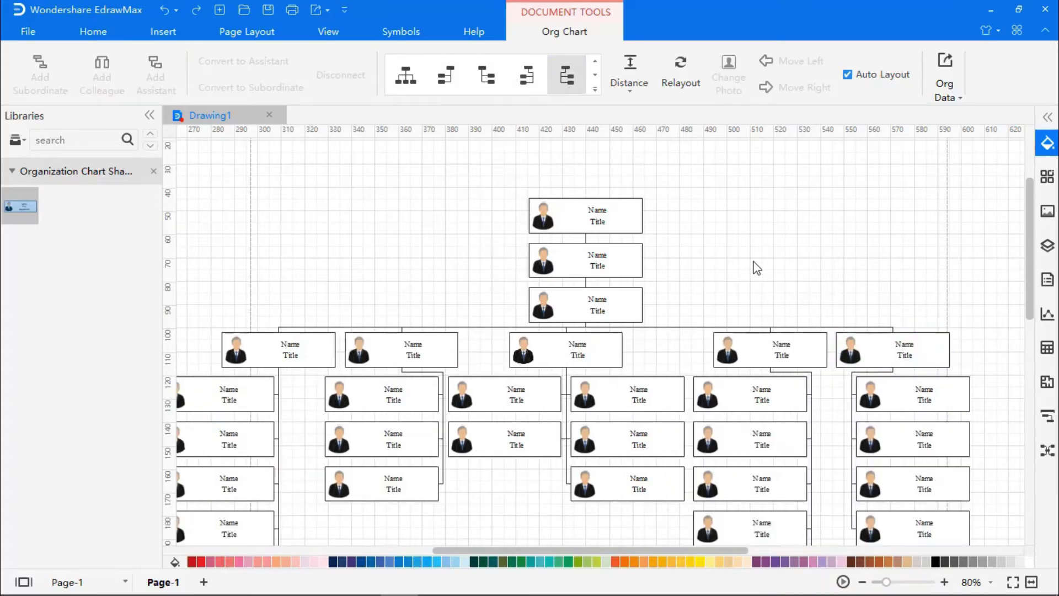
pyautogui.scroll(-1, 757, 268)
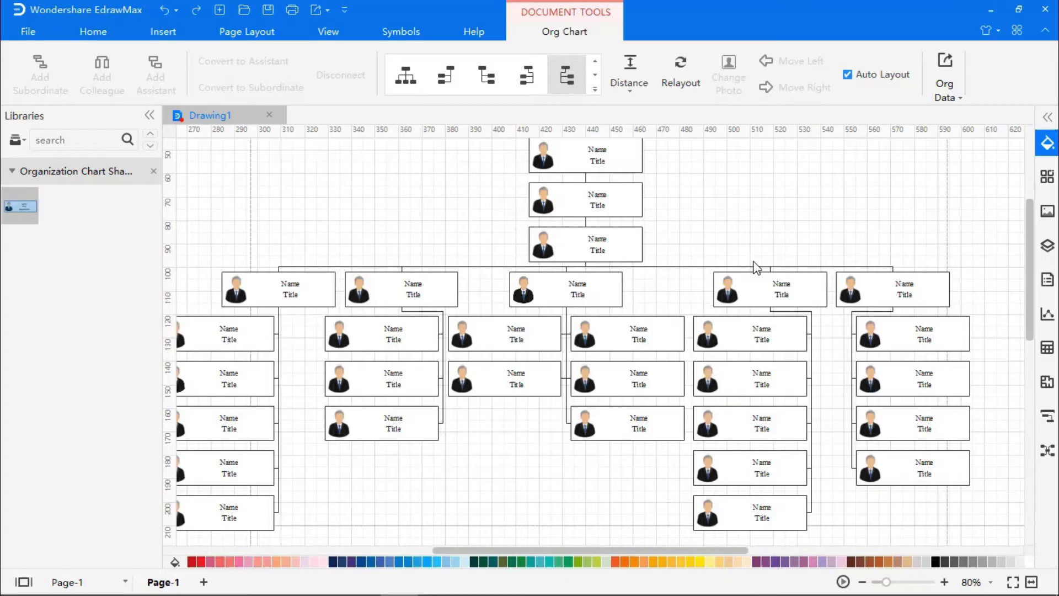
# Step: Add two assistant boxes, one on each side, beneath the second box from the top
pyautogui.click(616, 210)
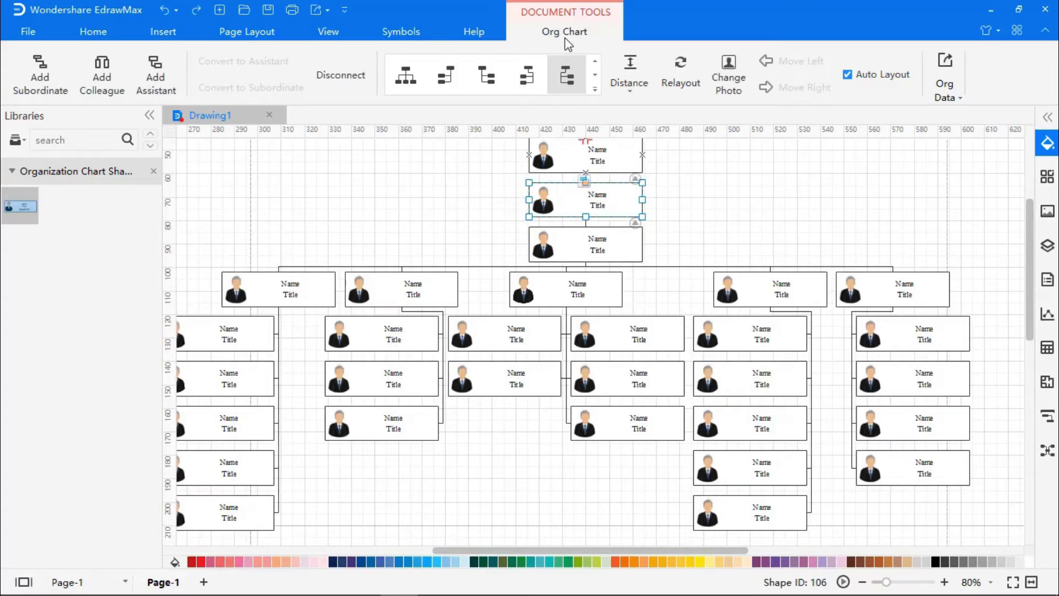
pyautogui.click(171, 77)
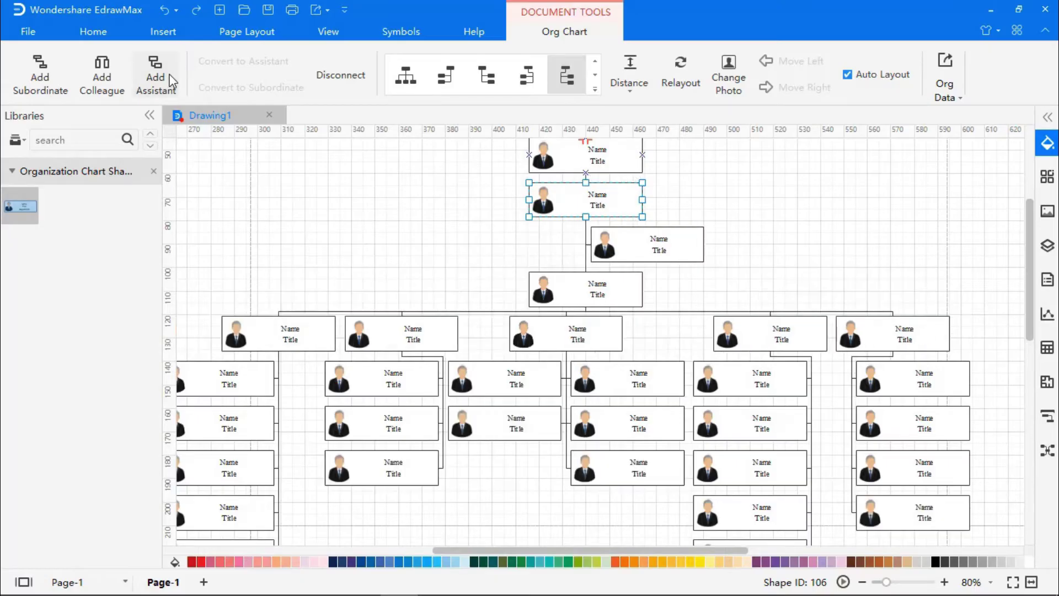
pyautogui.click(172, 80)
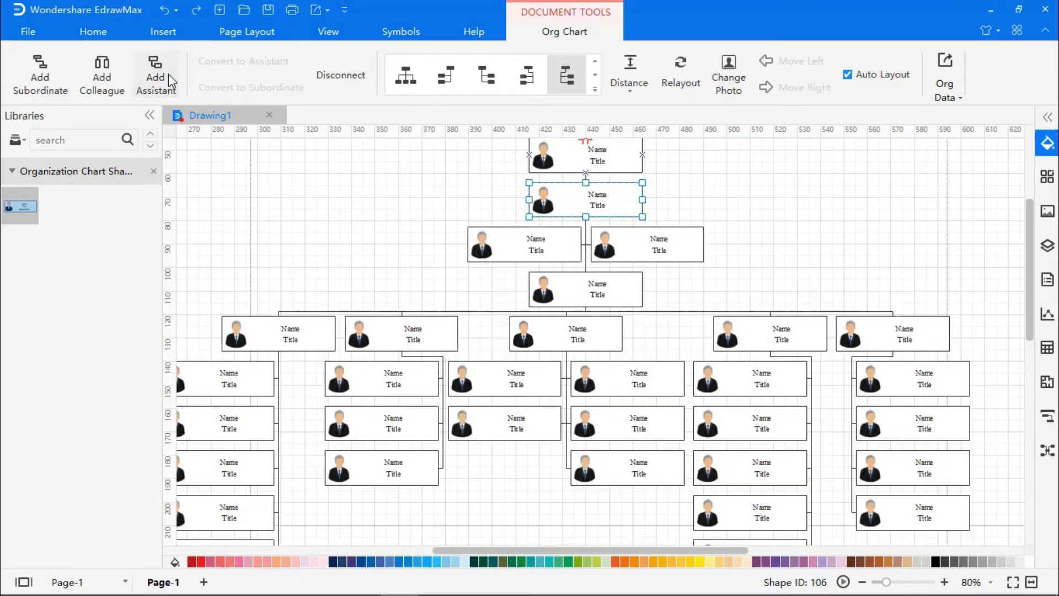
pyautogui.click(692, 161)
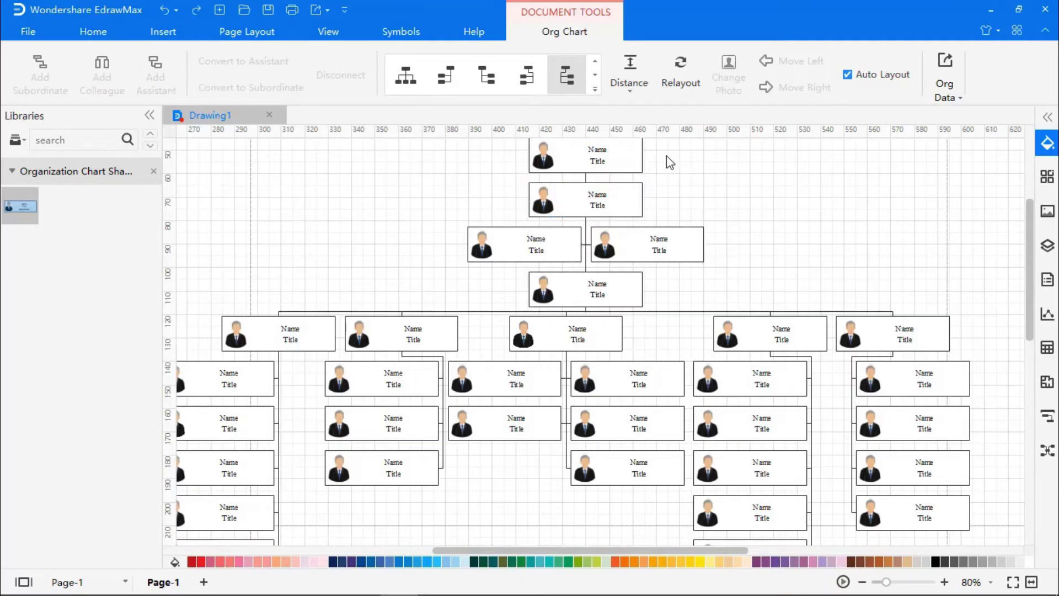
# Step: Draw arrow connectors from the top box to the right assistant and the lower box to the left assistant
pyautogui.moveTo(644, 154); pyautogui.dragTo(656, 155)
pyautogui.moveTo(711, 244); pyautogui.dragTo(711, 244)
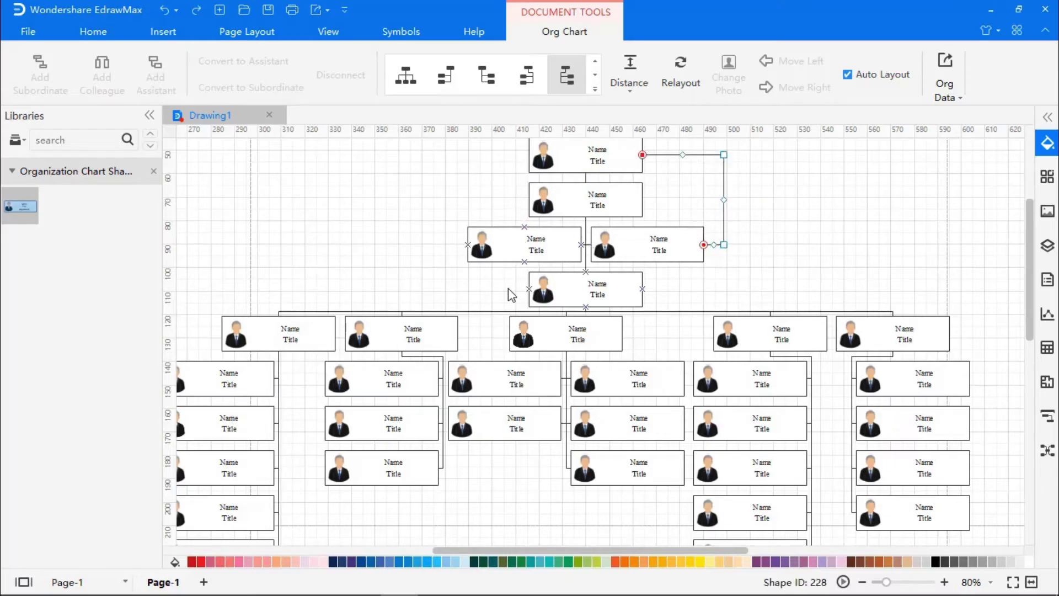
pyautogui.moveTo(530, 289); pyautogui.dragTo(460, 243)
pyautogui.click(449, 186)
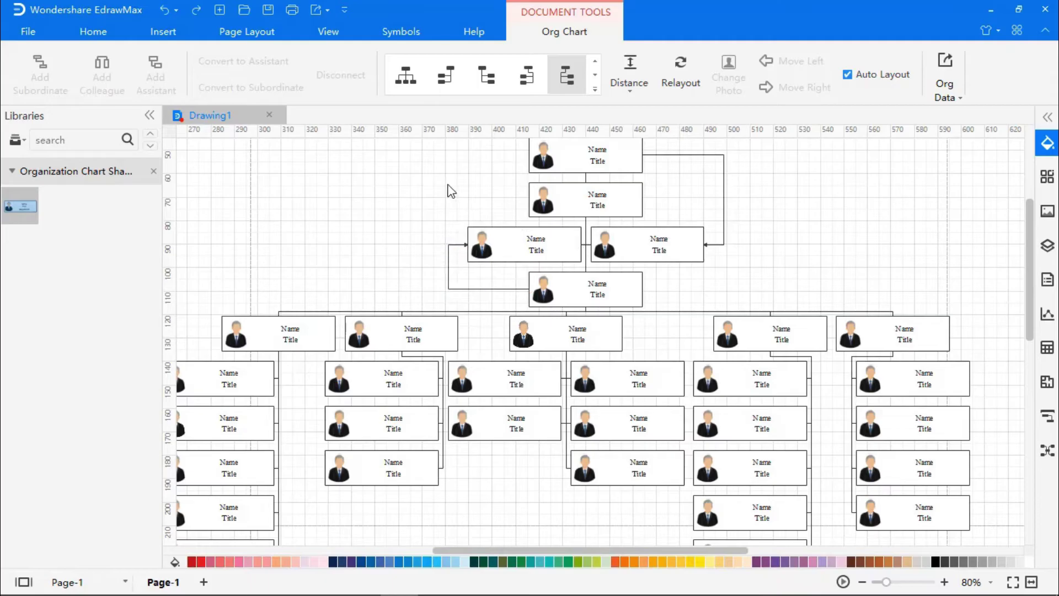
# Step: Select all chart text and set it to Calibri, size 11, in black
pyautogui.rightClick(451, 190)
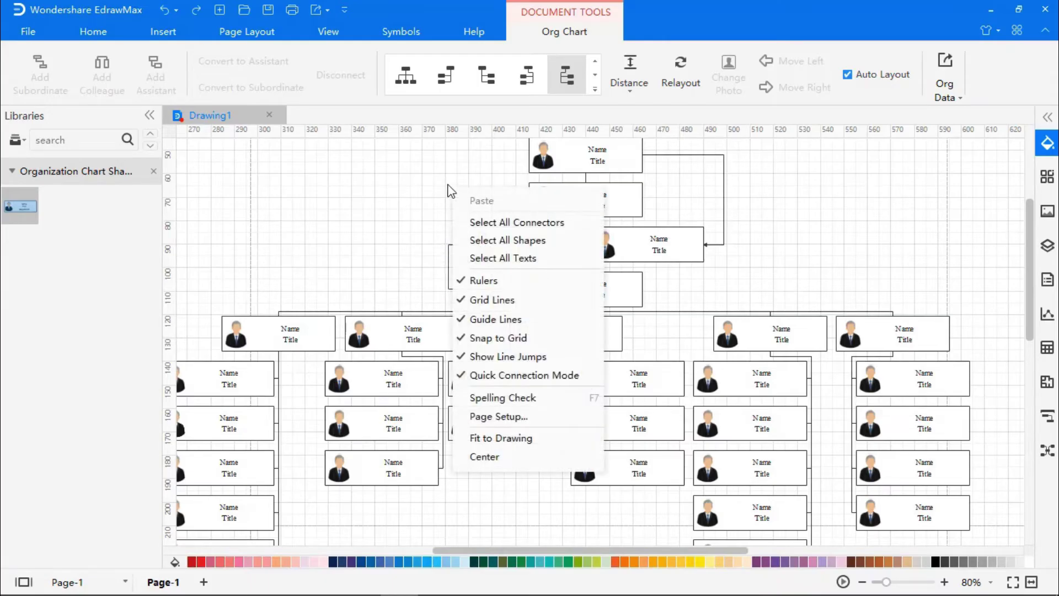
pyautogui.click(477, 260)
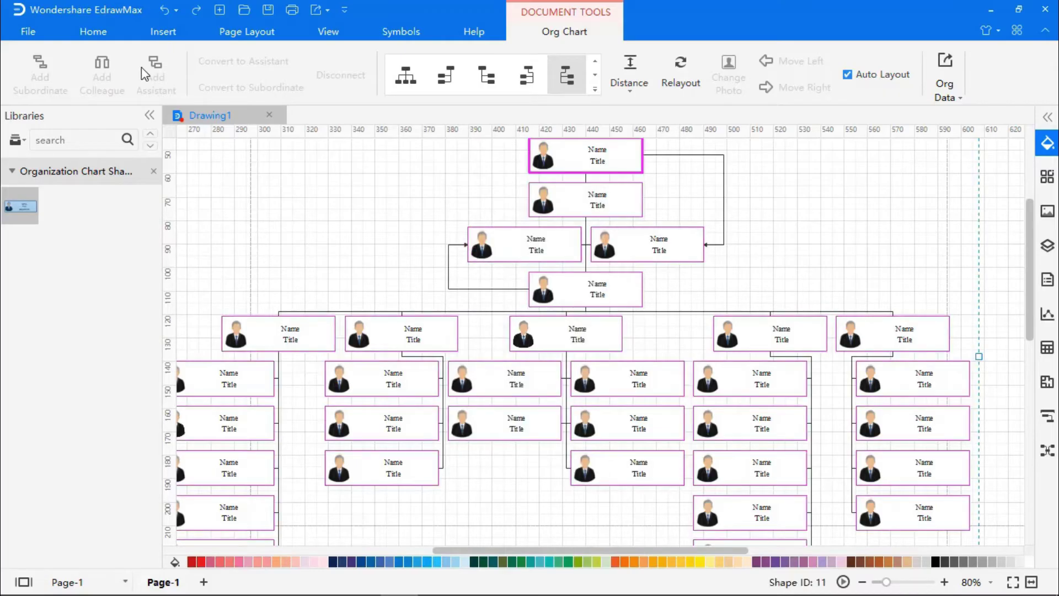
pyautogui.click(93, 33)
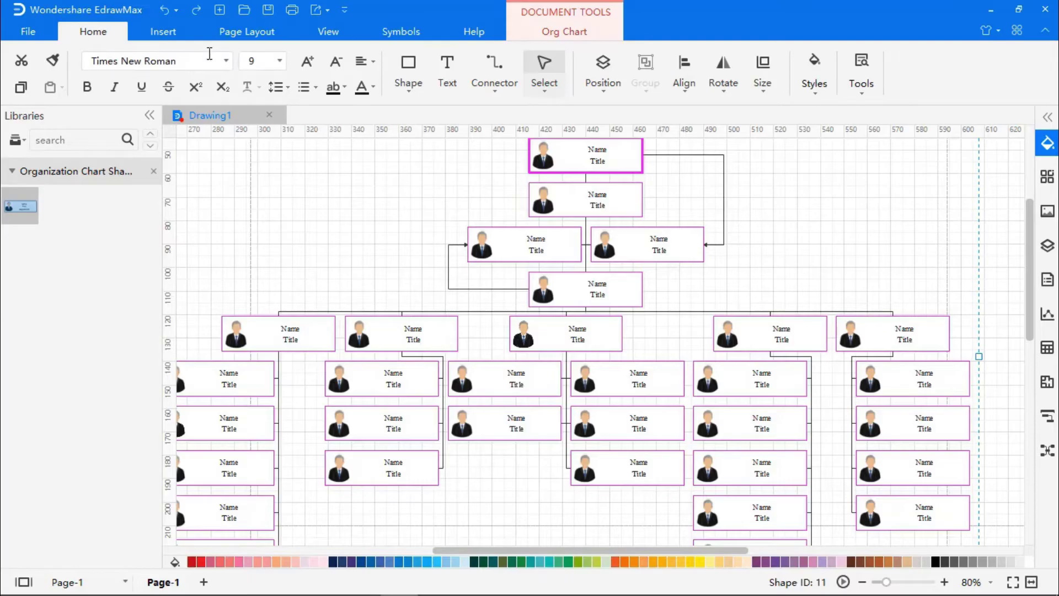
pyautogui.click(226, 60)
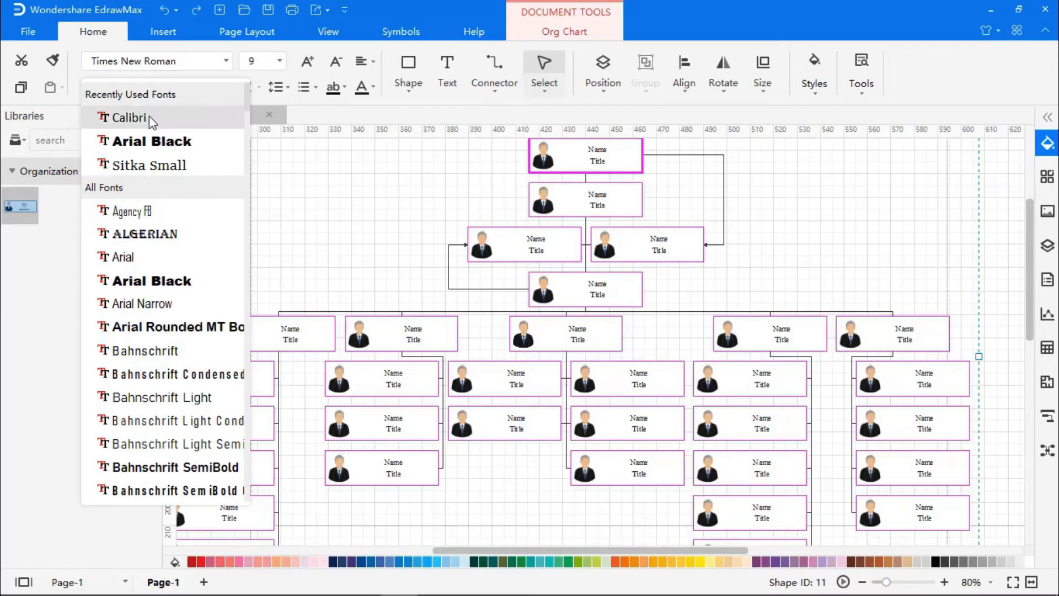
pyautogui.click(150, 122)
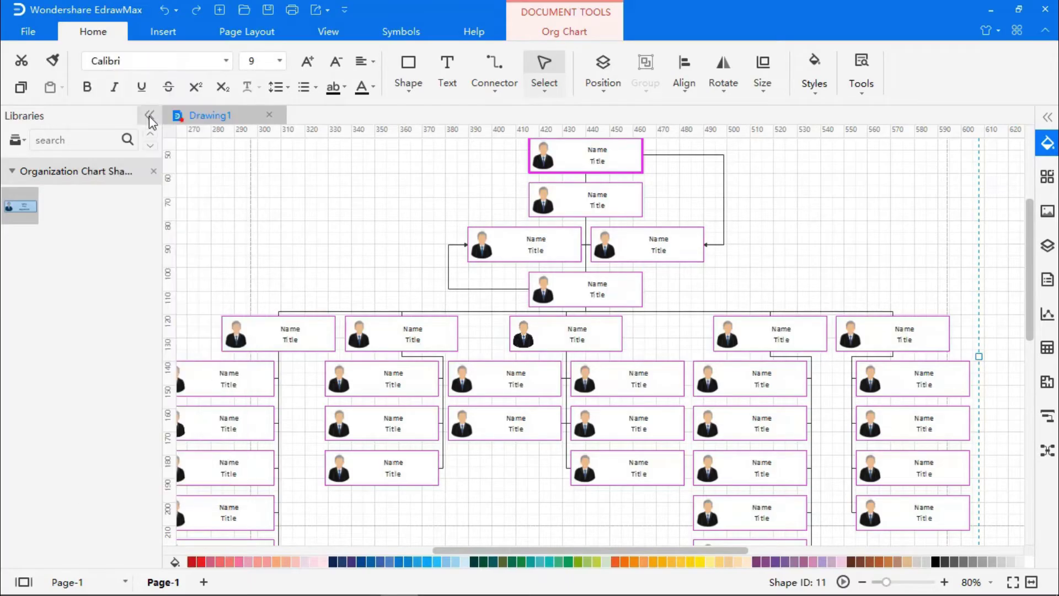
pyautogui.click(307, 62)
pyautogui.click(307, 62)
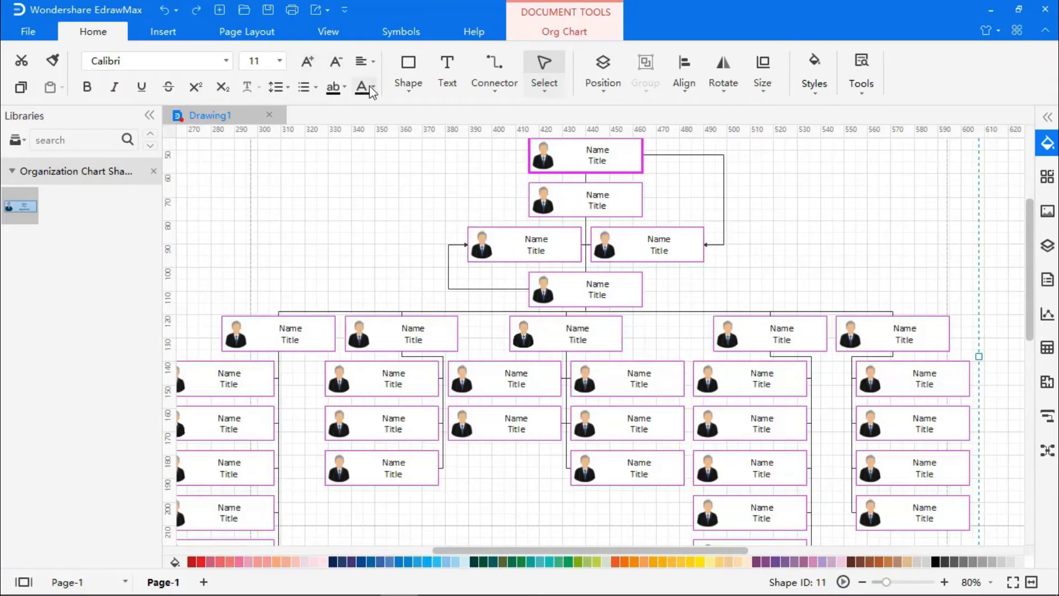
pyautogui.click(372, 89)
pyautogui.click(396, 264)
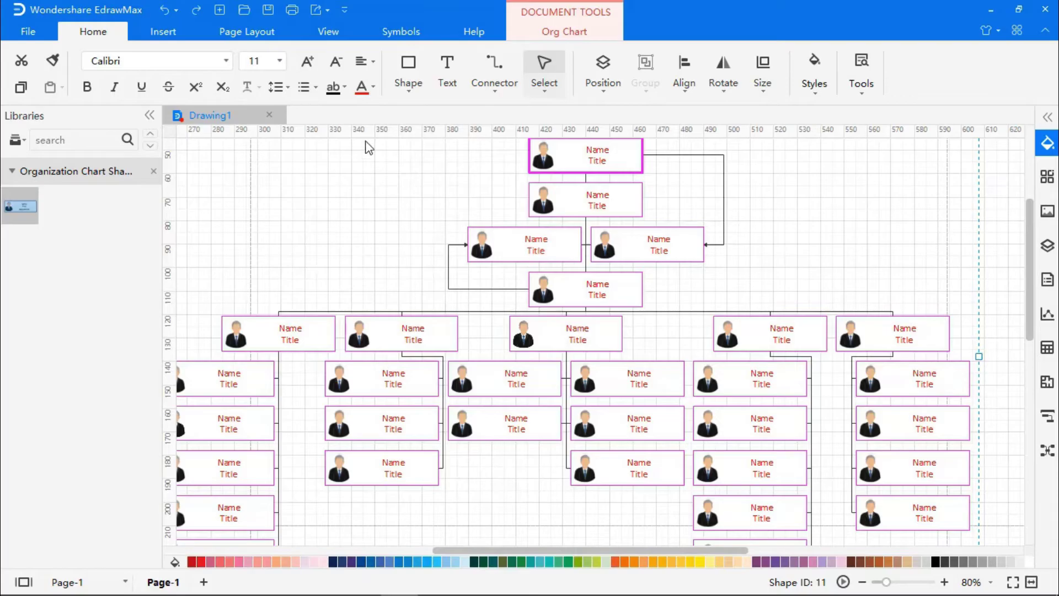
pyautogui.click(373, 87)
pyautogui.click(396, 138)
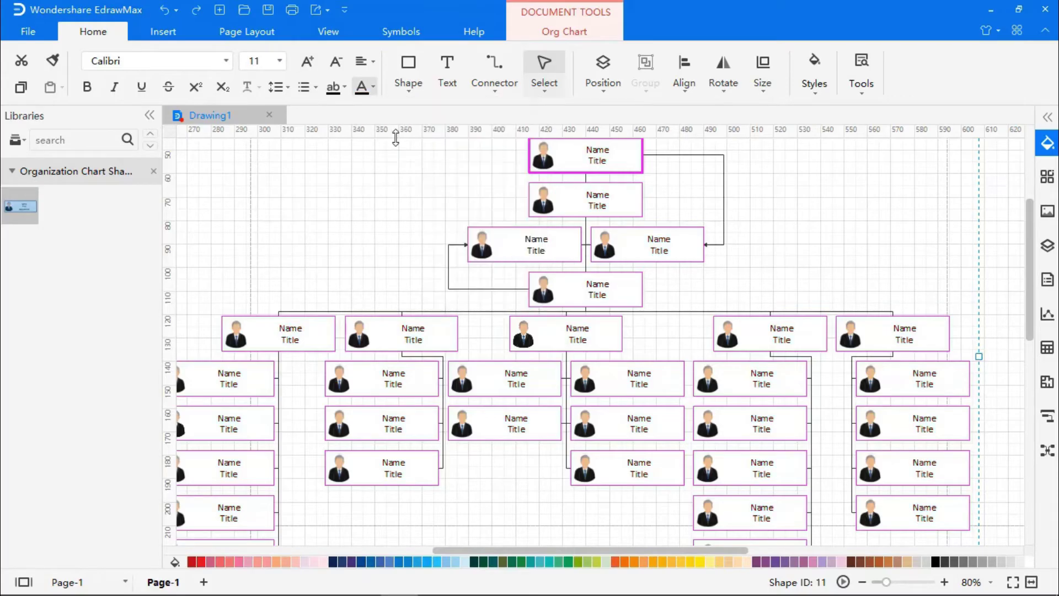
# Step: Select all connectors and apply the third-row middle rounded elbow connector theme style
pyautogui.click(411, 201)
pyautogui.rightClick(411, 201)
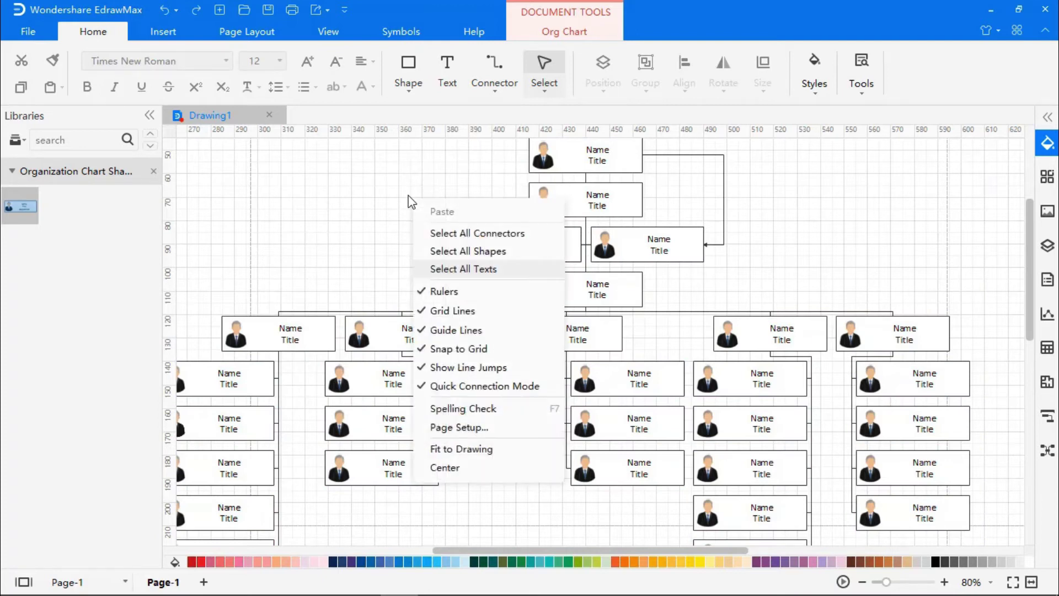
pyautogui.click(443, 236)
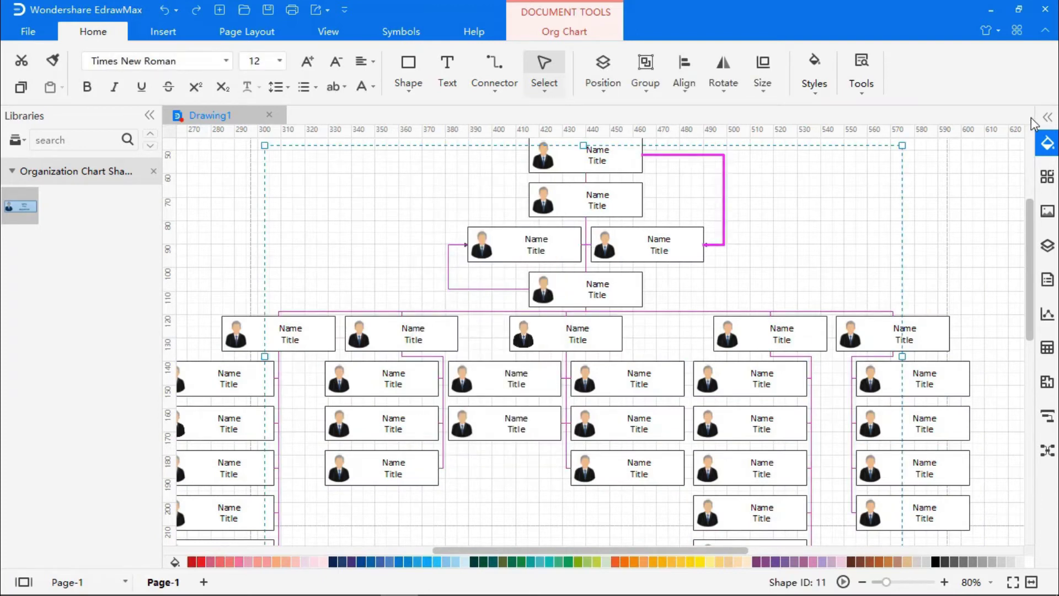
pyautogui.click(1046, 119)
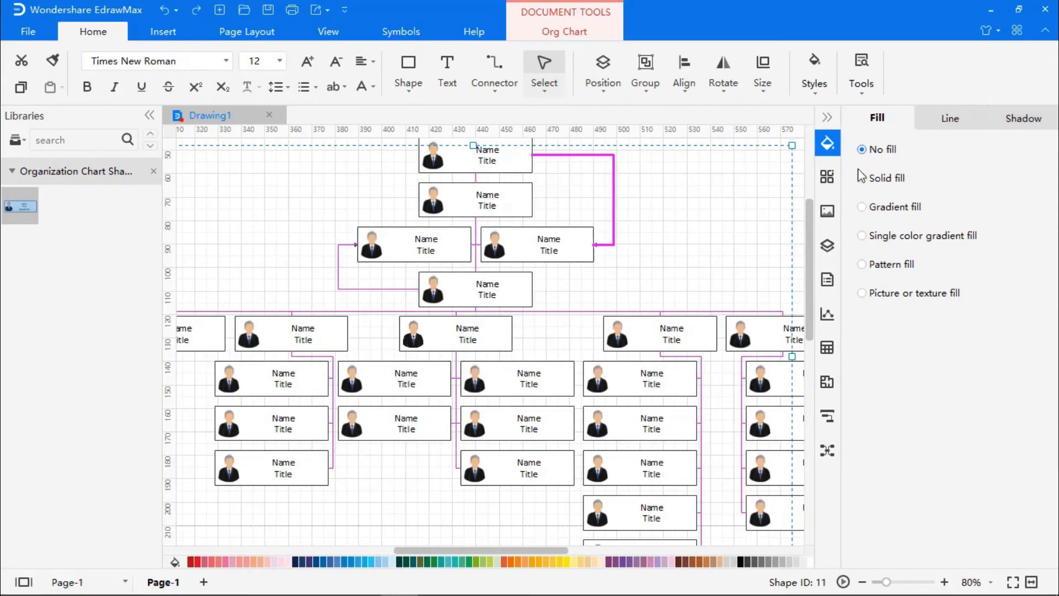
pyautogui.click(827, 178)
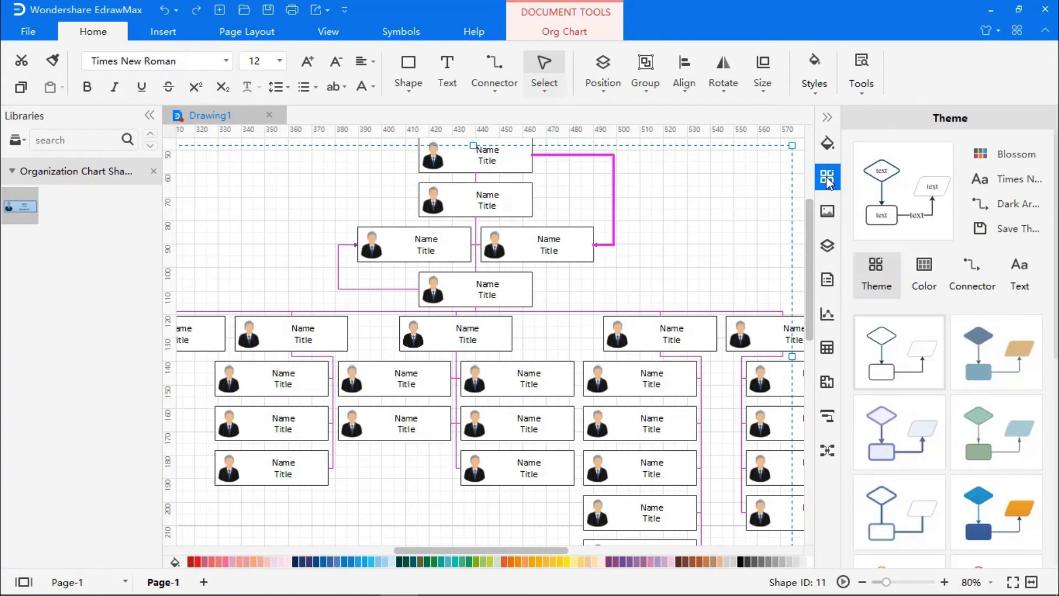
pyautogui.click(971, 270)
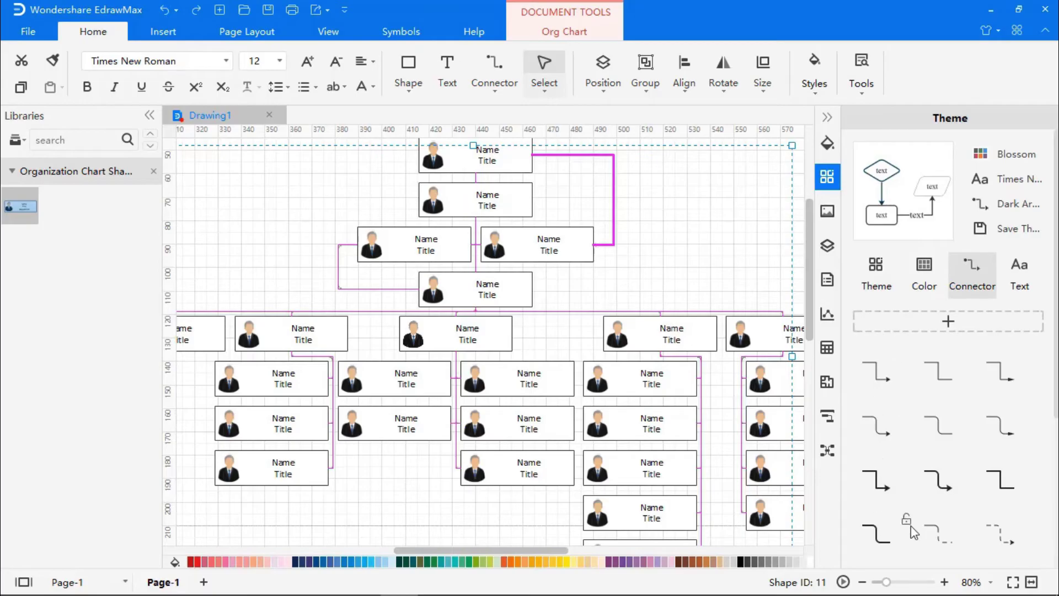
pyautogui.click(944, 422)
pyautogui.click(938, 474)
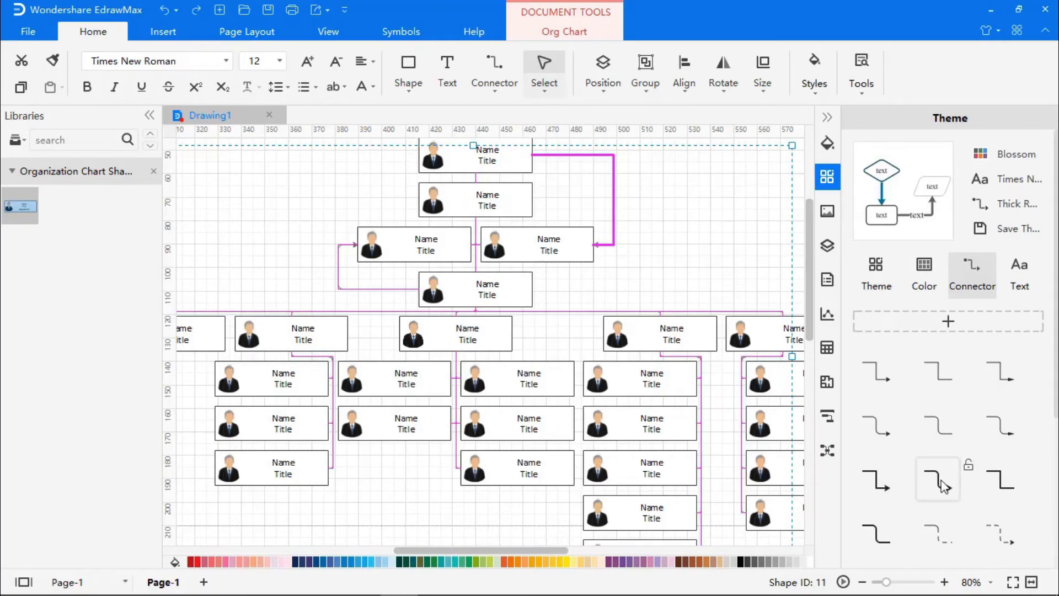
pyautogui.click(663, 249)
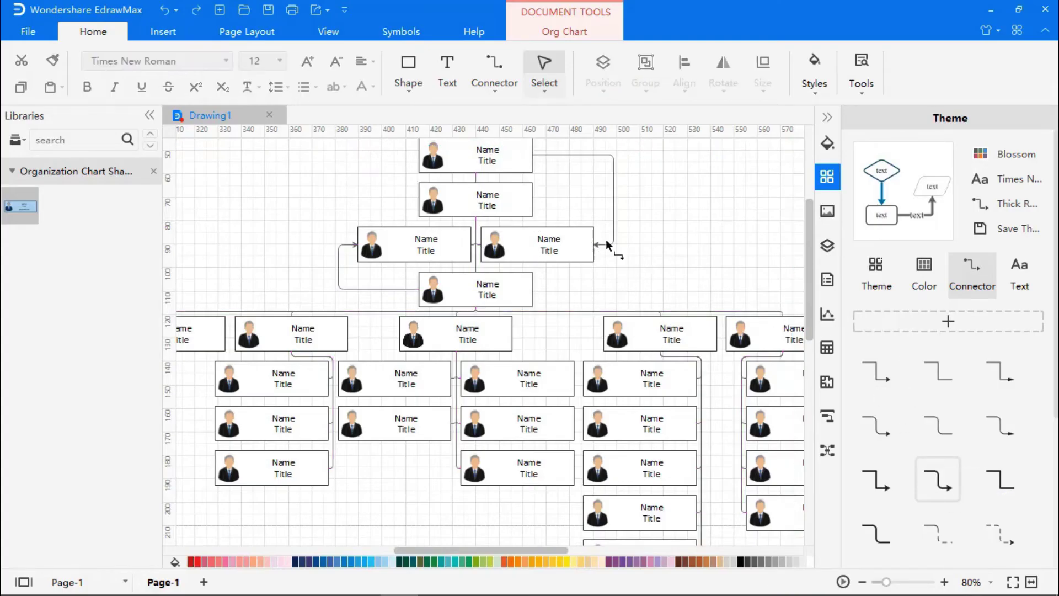
# Step: Select all shapes and apply the Mild theme's sage-green colour scheme, then deselect
pyautogui.rightClick(656, 227)
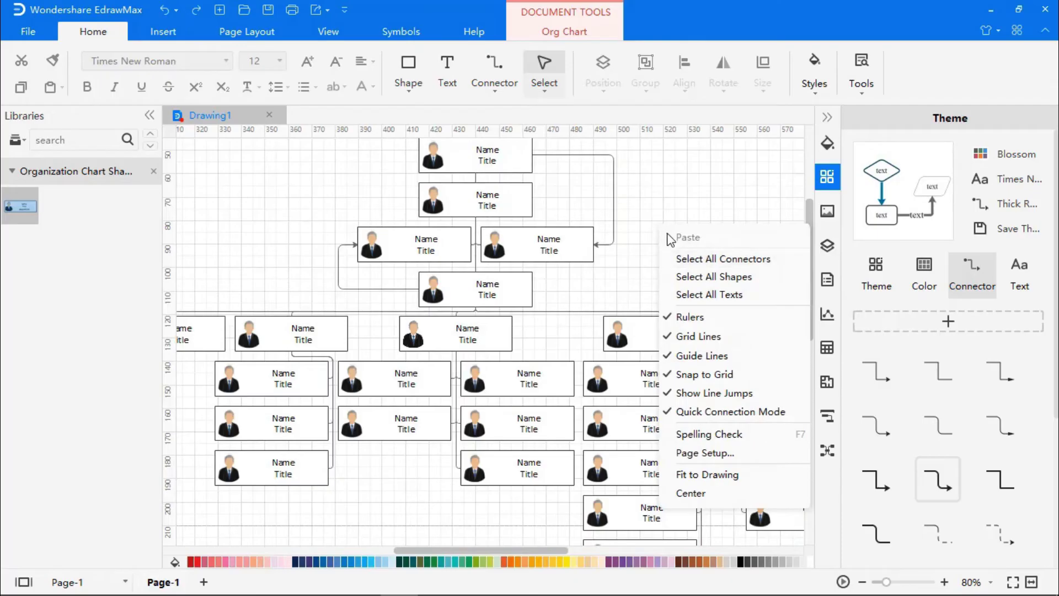
pyautogui.click(699, 277)
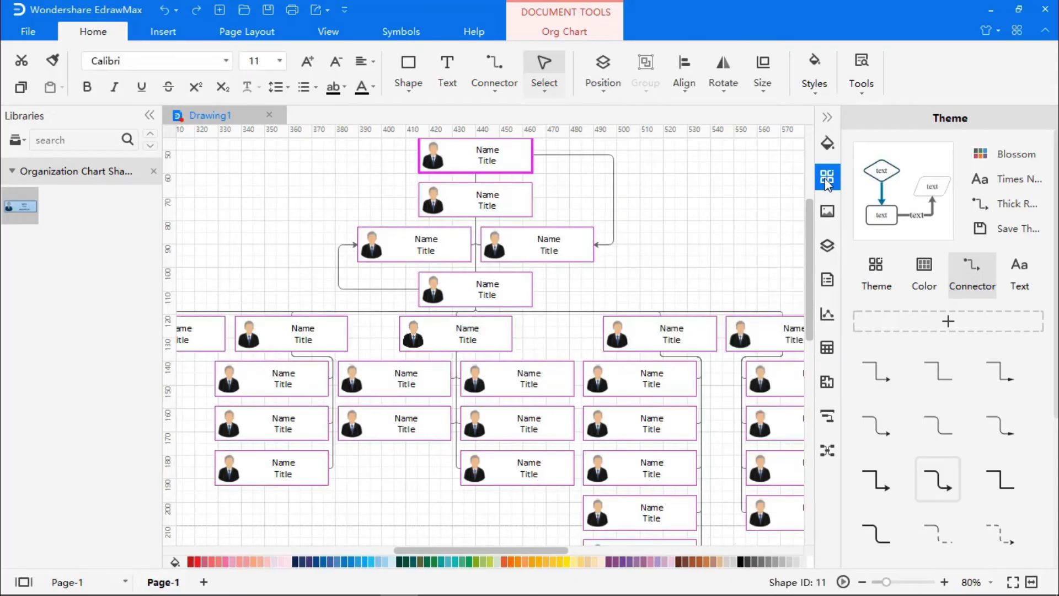
pyautogui.click(877, 270)
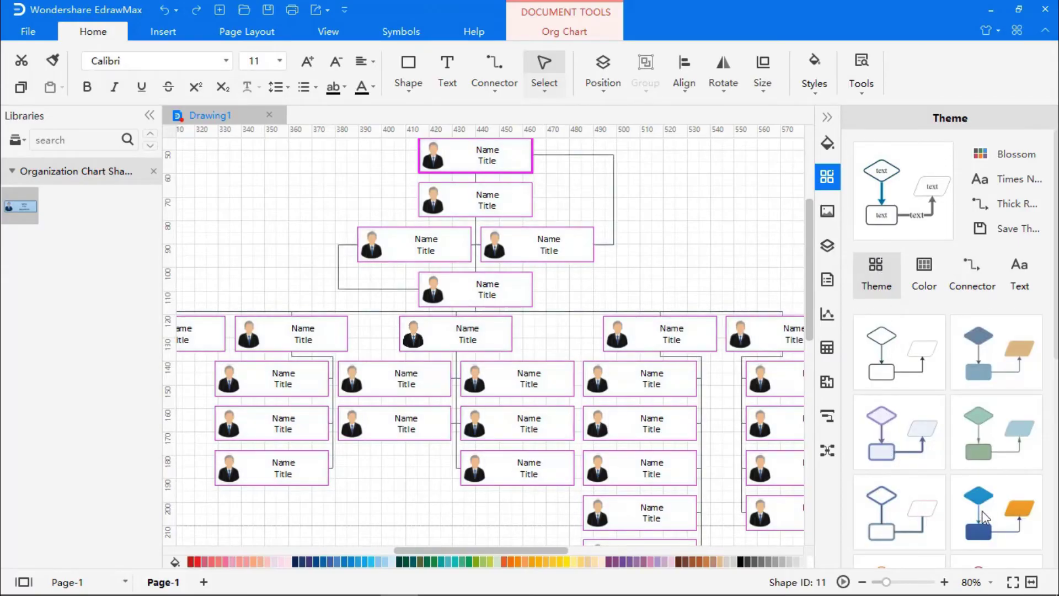
pyautogui.click(998, 440)
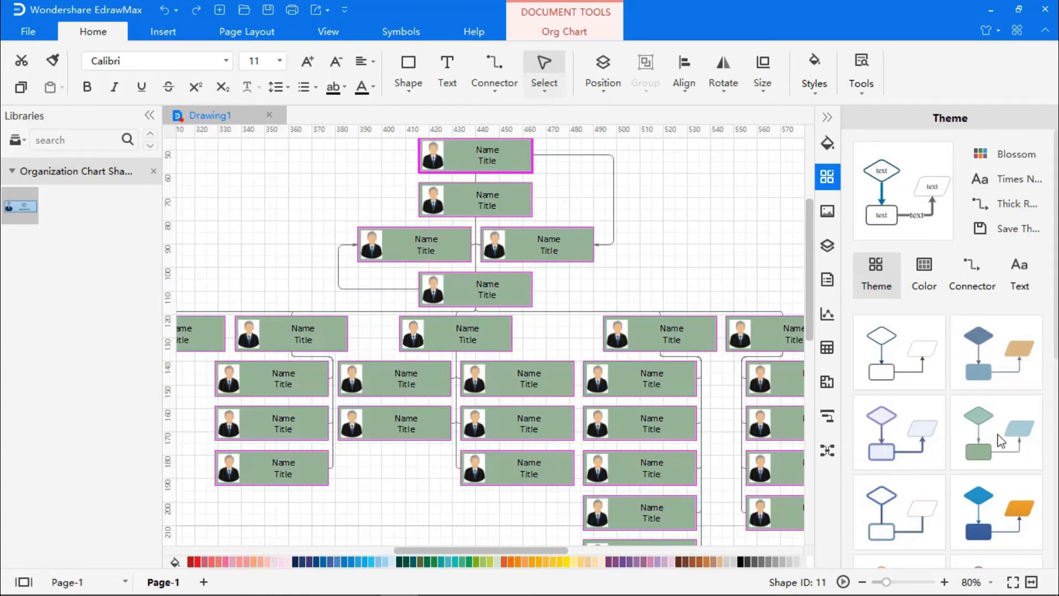
pyautogui.click(1000, 440)
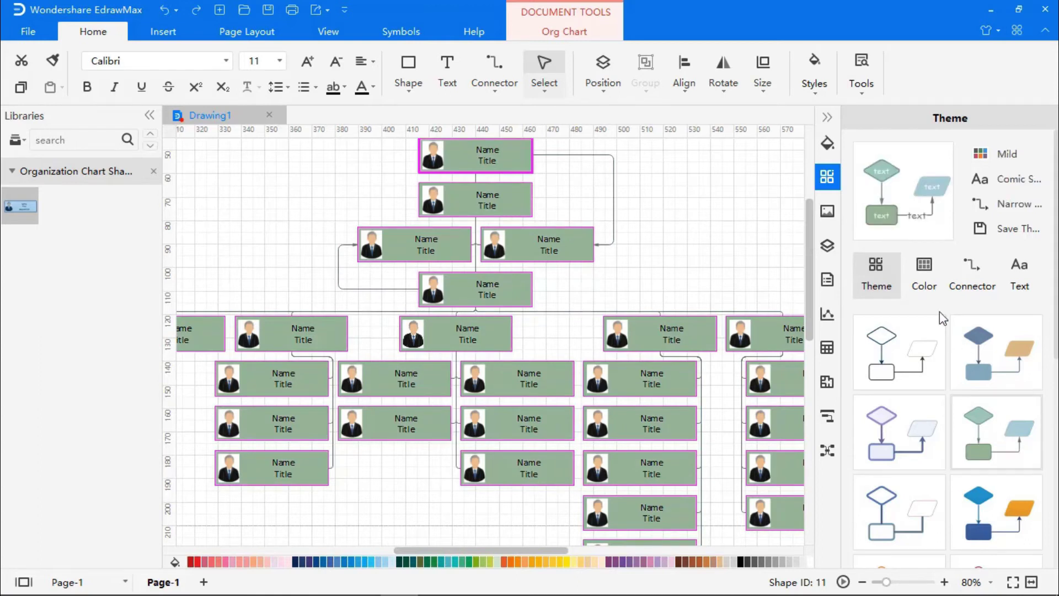
pyautogui.click(924, 276)
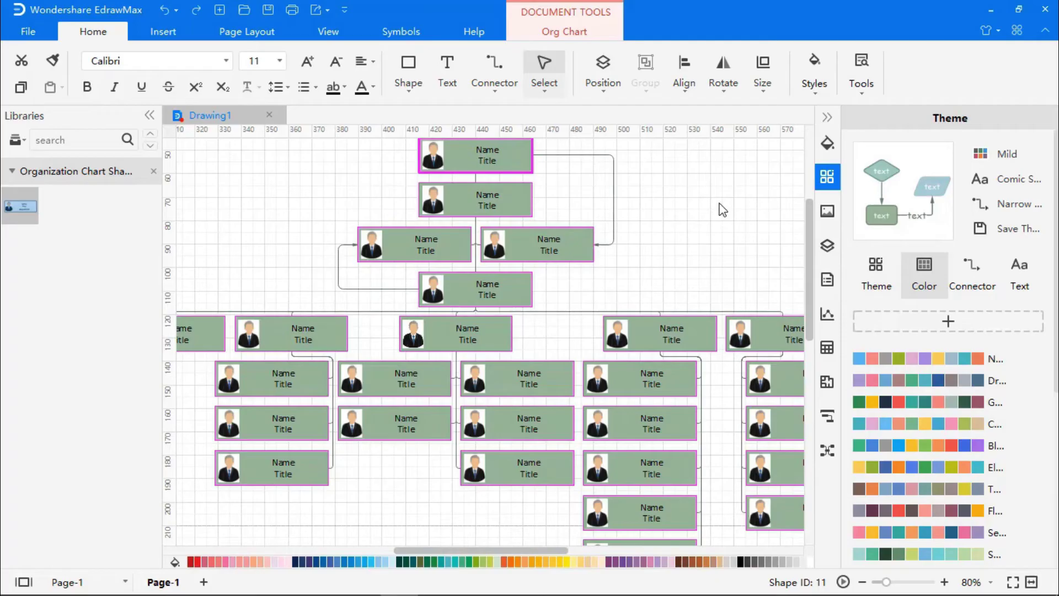
pyautogui.click(723, 209)
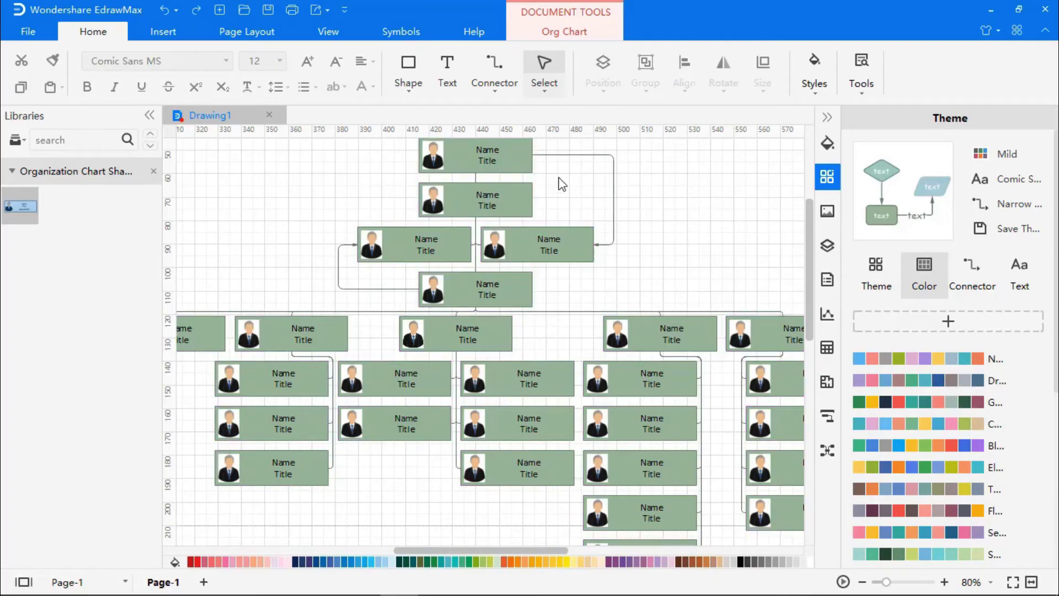
# Step: Give the top org chart box a hatched pattern fill
pyautogui.click(498, 159)
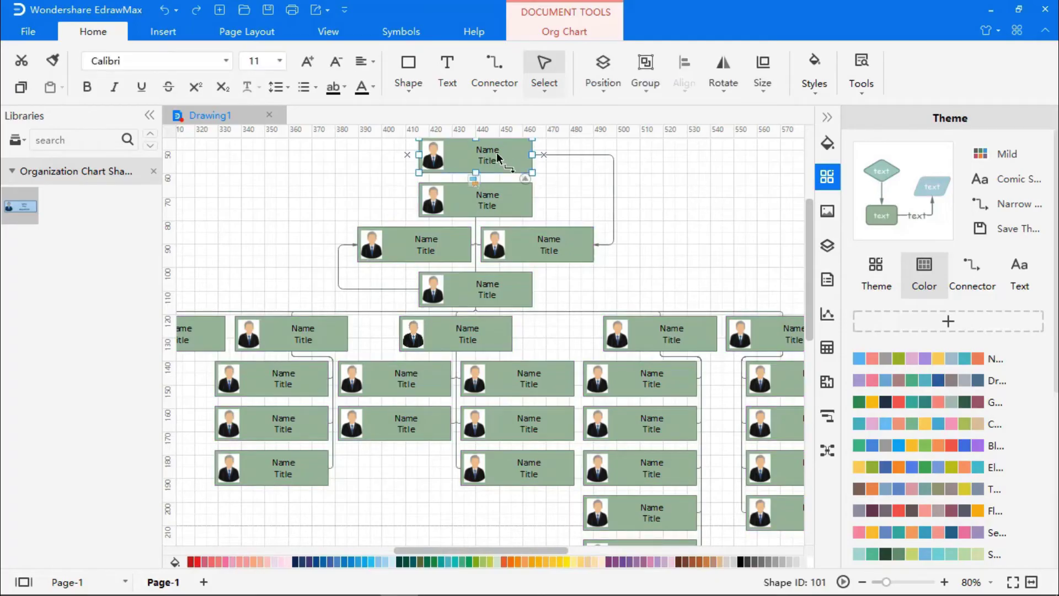
pyautogui.click(827, 146)
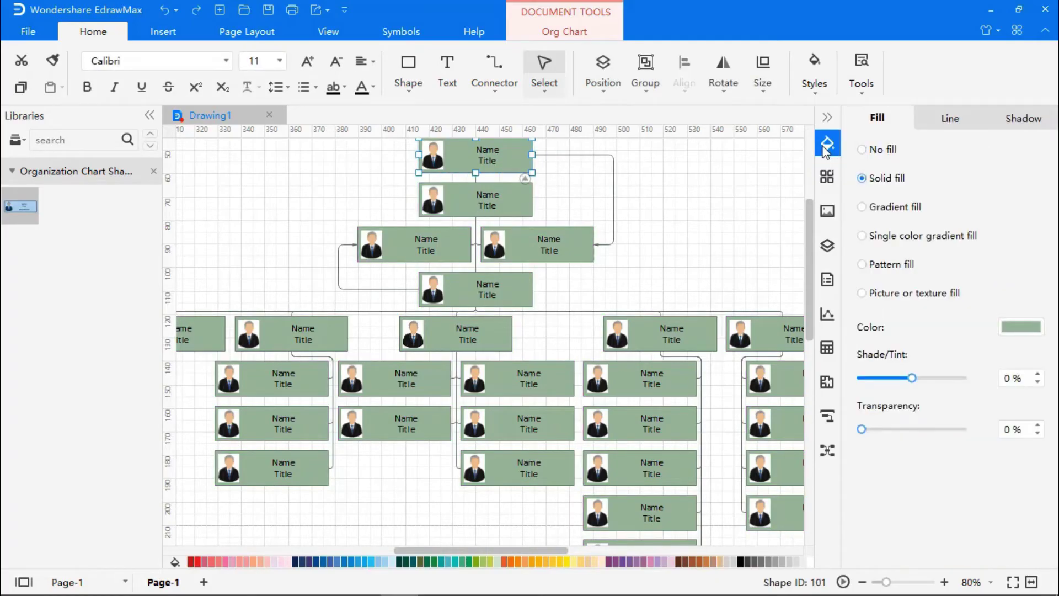
pyautogui.click(1020, 328)
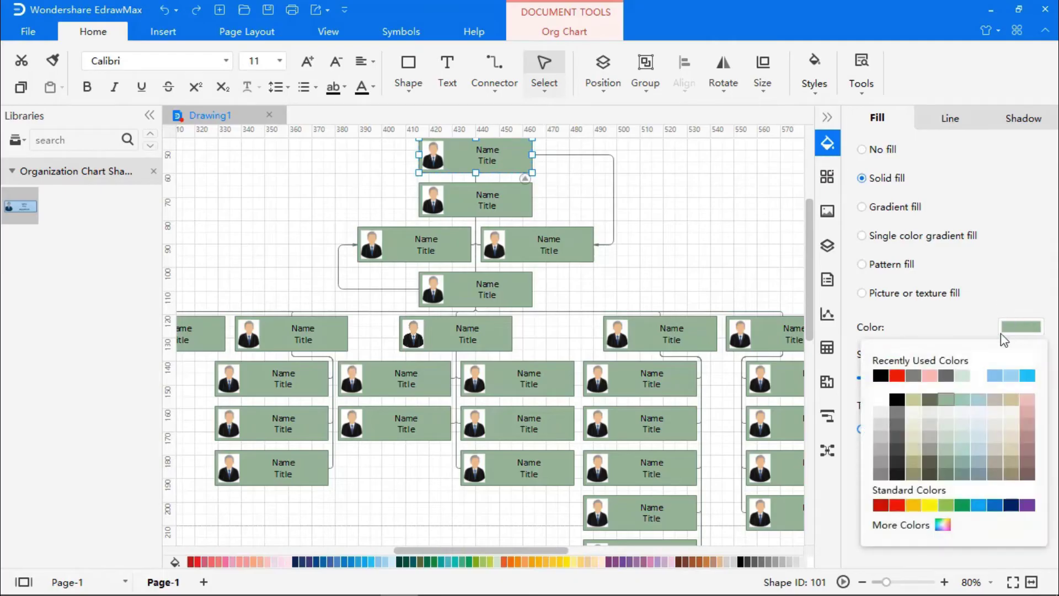
pyautogui.click(914, 462)
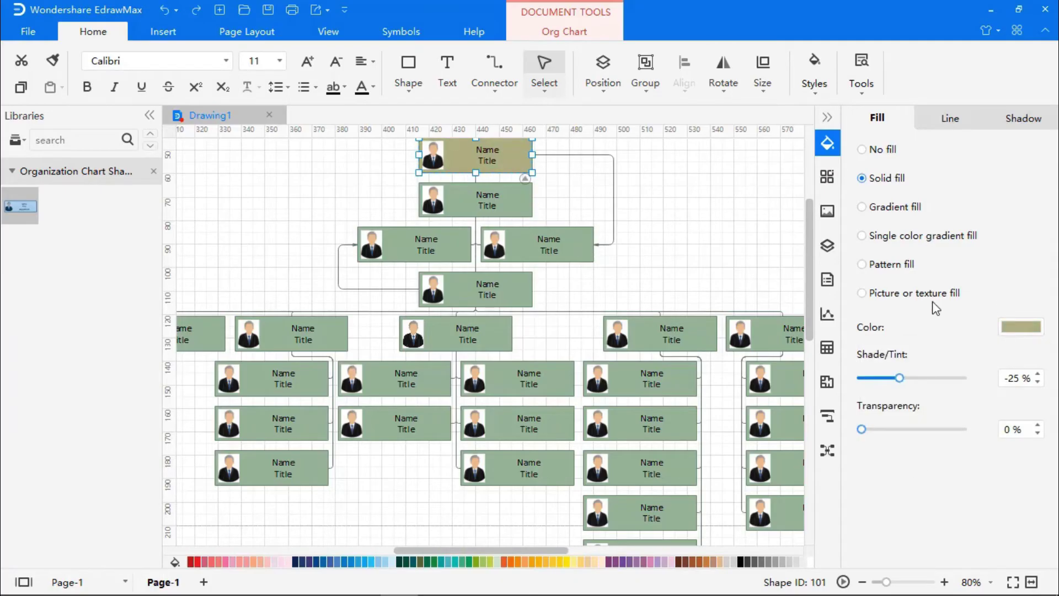
pyautogui.click(1015, 328)
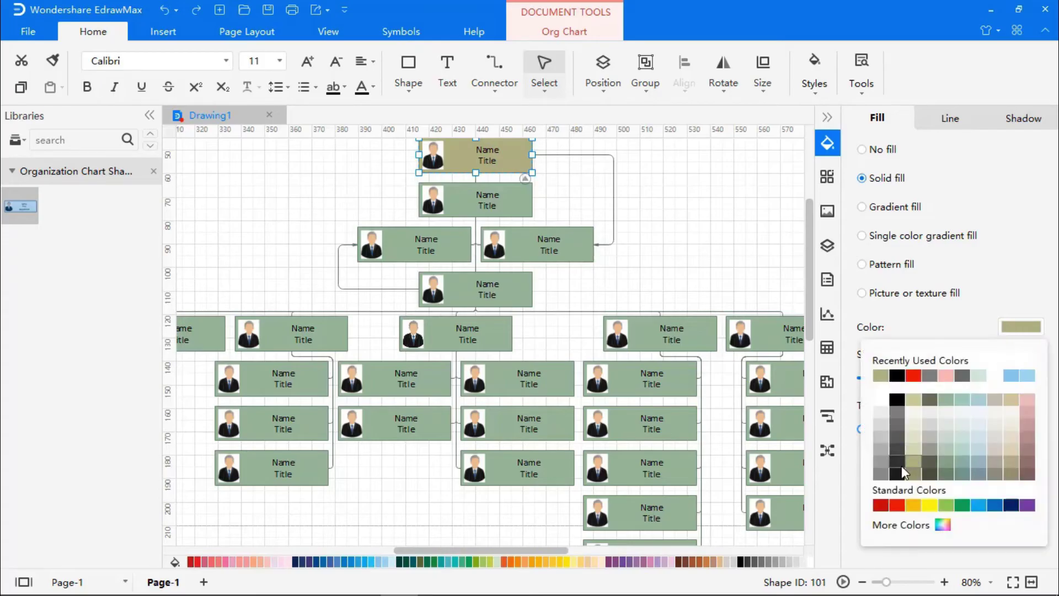
pyautogui.click(901, 465)
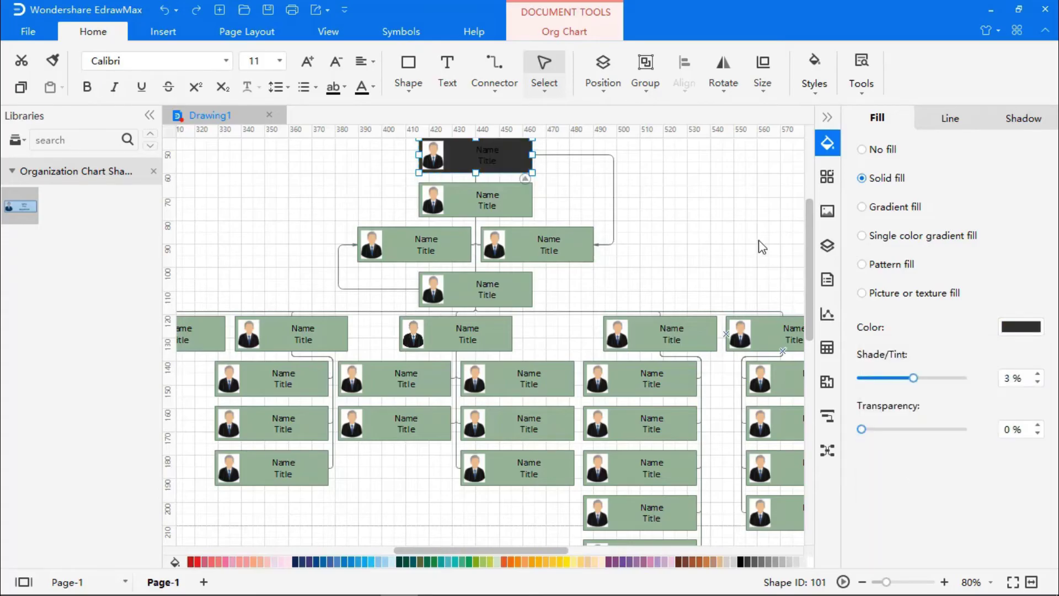
pyautogui.click(863, 208)
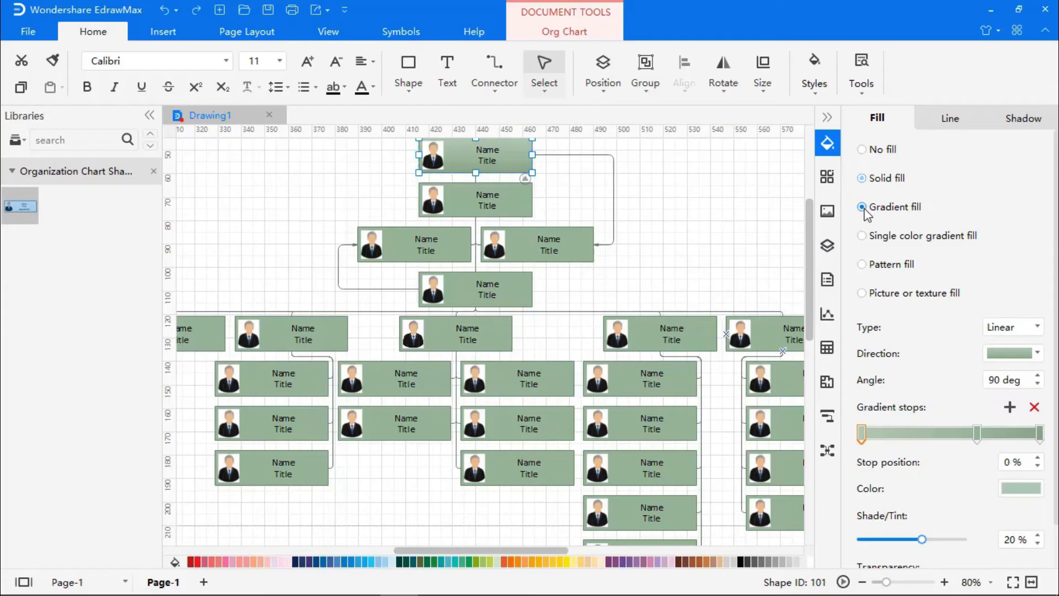
pyautogui.click(863, 266)
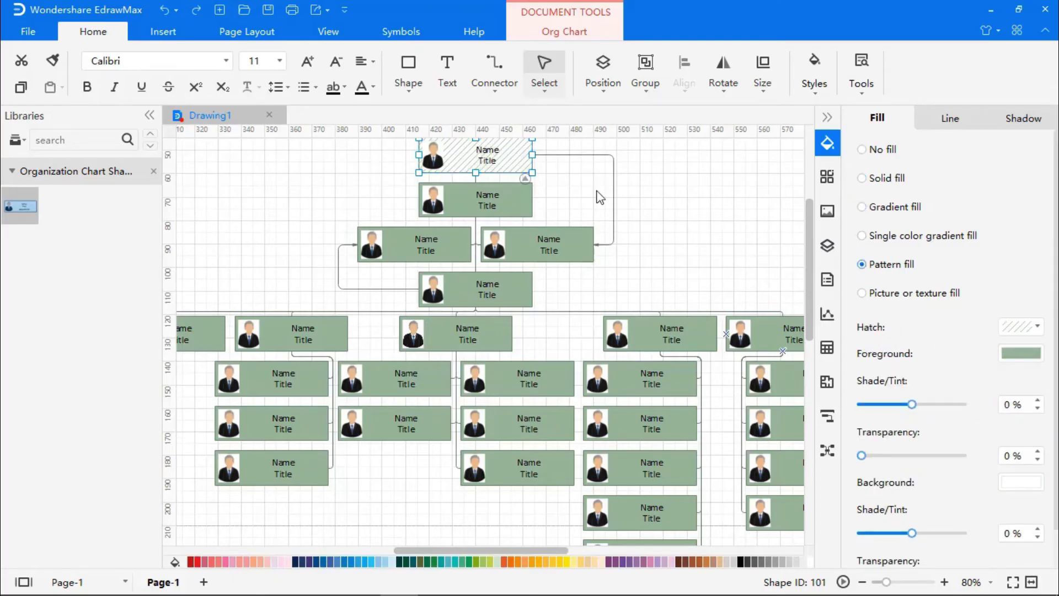
pyautogui.click(714, 199)
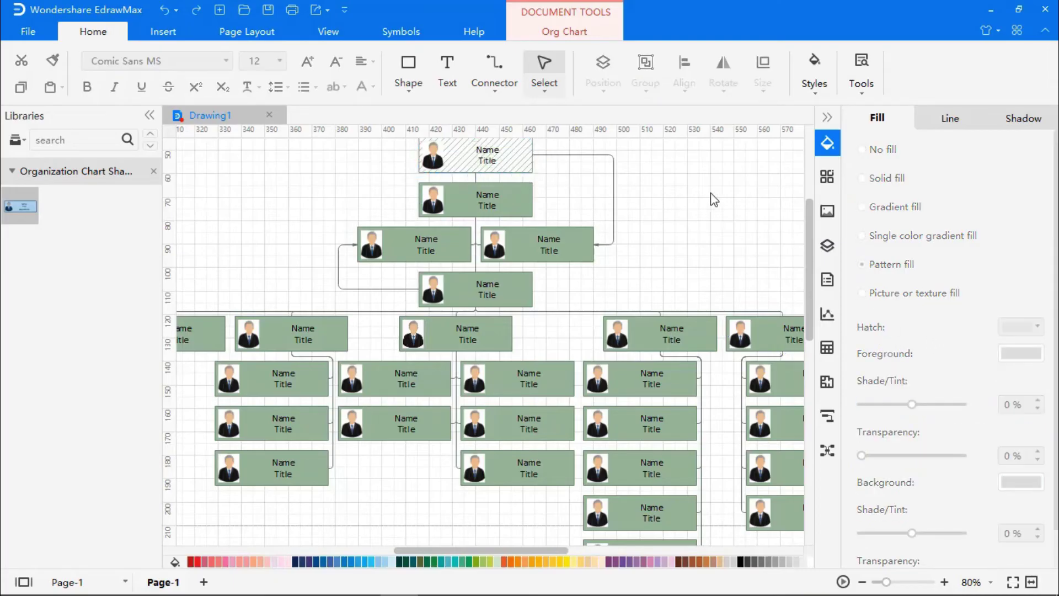
# Step: Fill the second box below the top box with blue
pyautogui.click(827, 117)
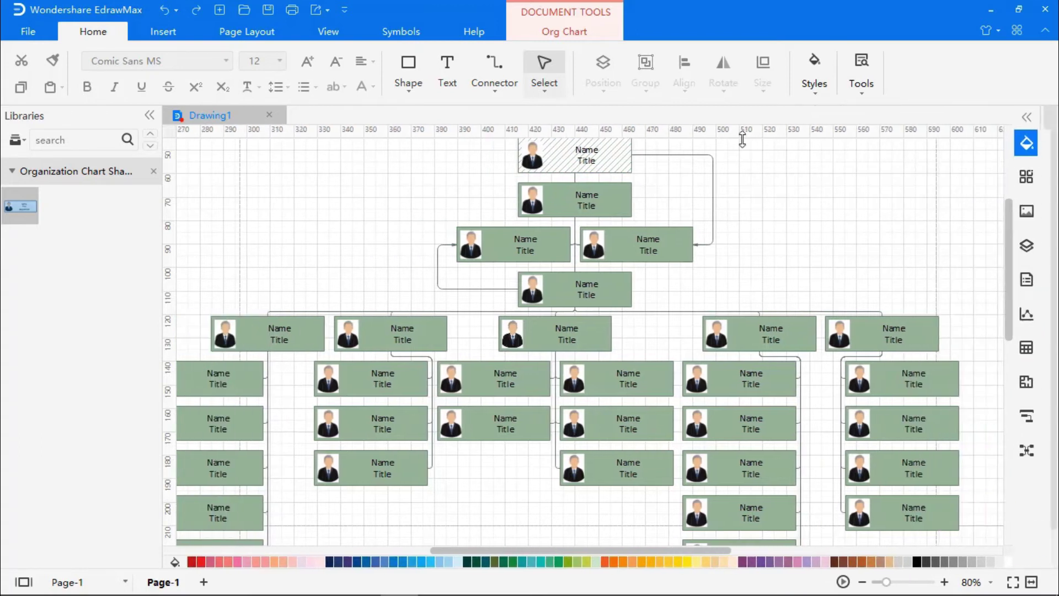
pyautogui.click(620, 198)
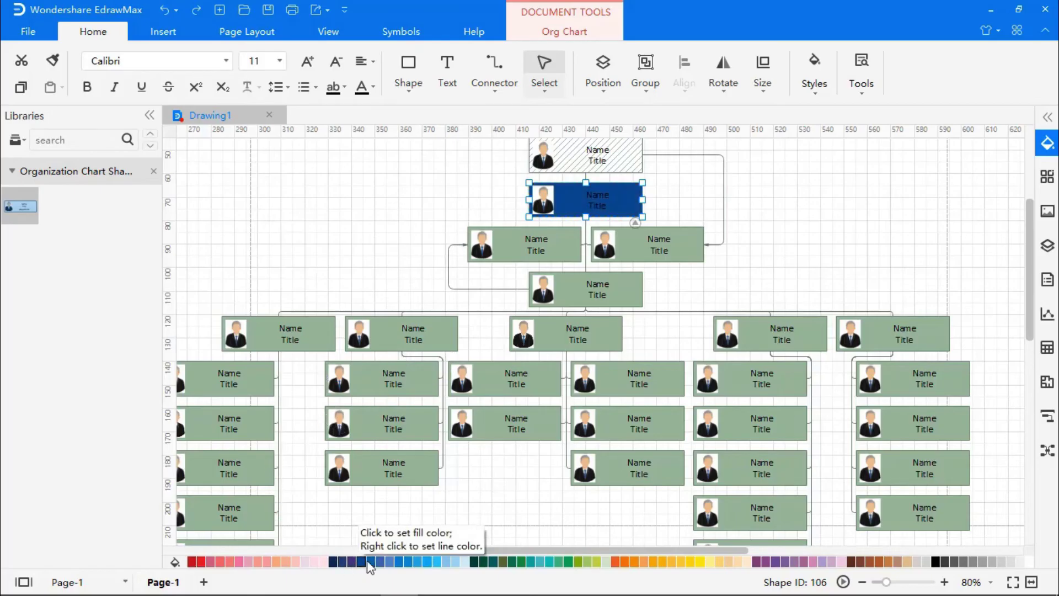
pyautogui.click(396, 563)
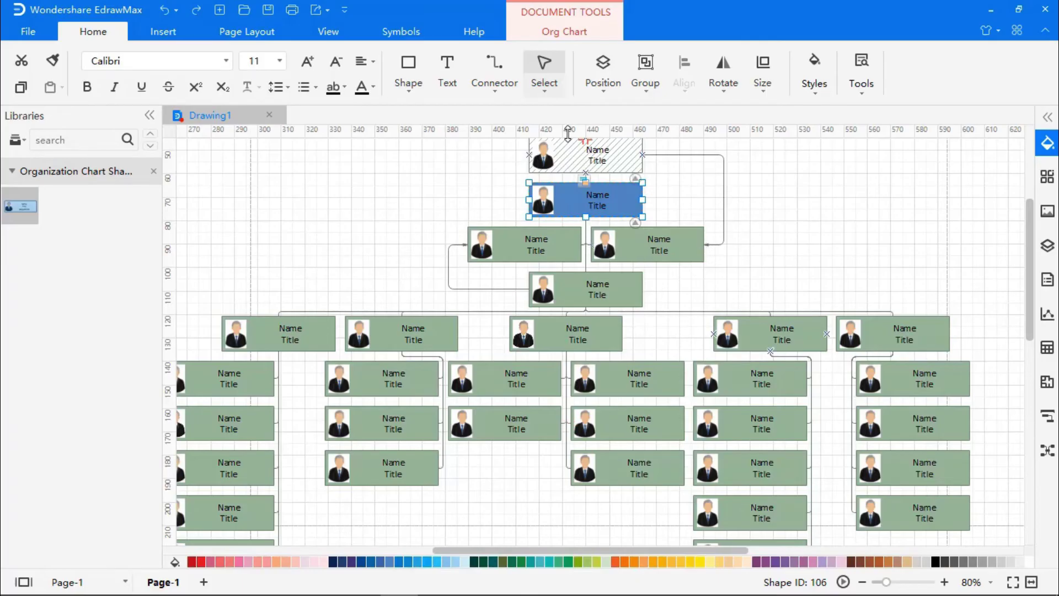
pyautogui.click(596, 153)
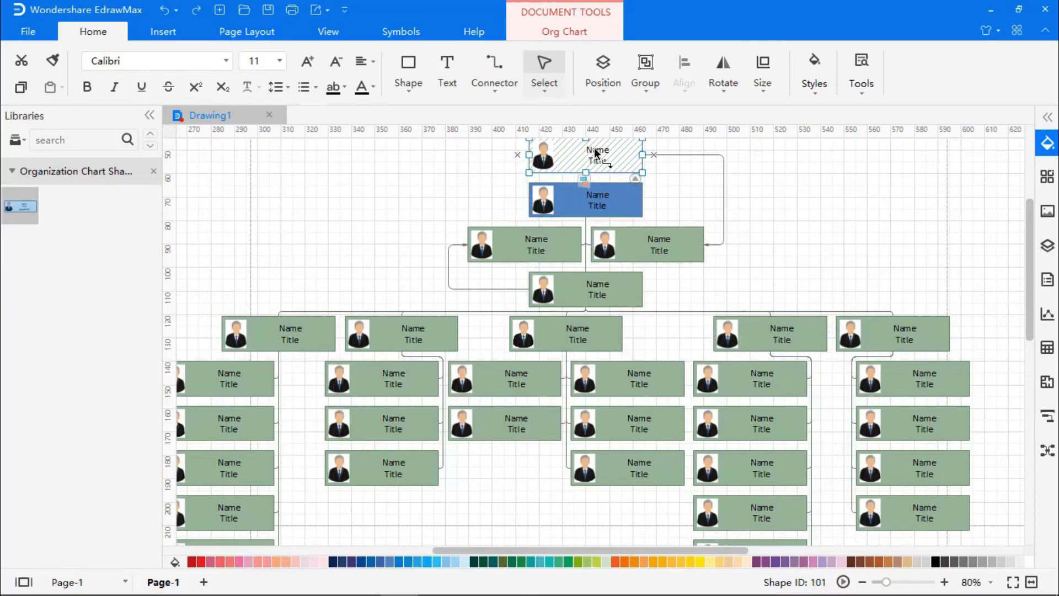
# Step: Enter the person's first name as the top box's Name text
pyautogui.doubleClick(596, 154)
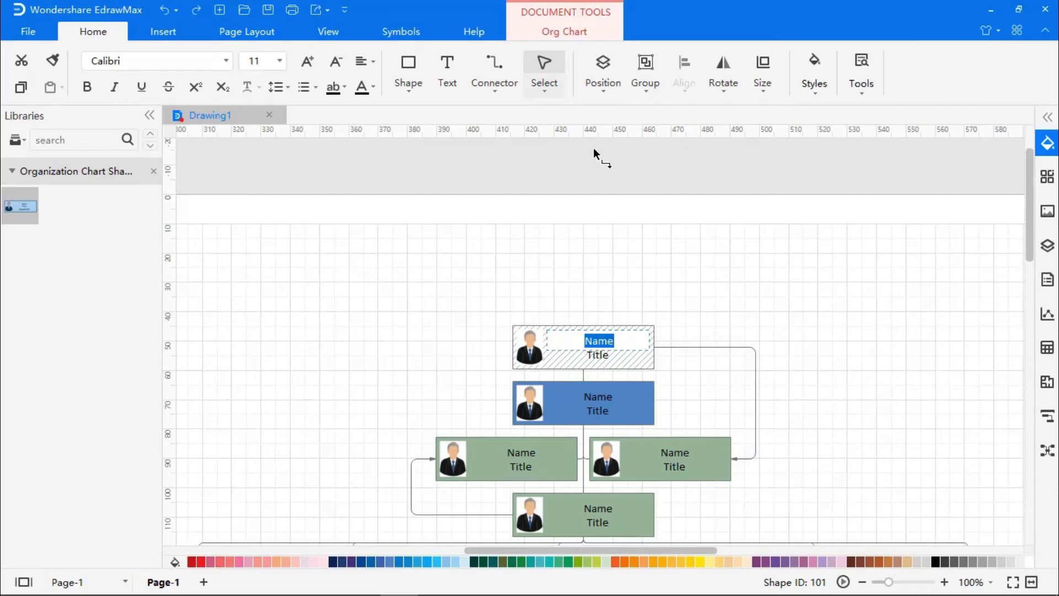
pyautogui.write('Michael')
pyautogui.press('Escape')
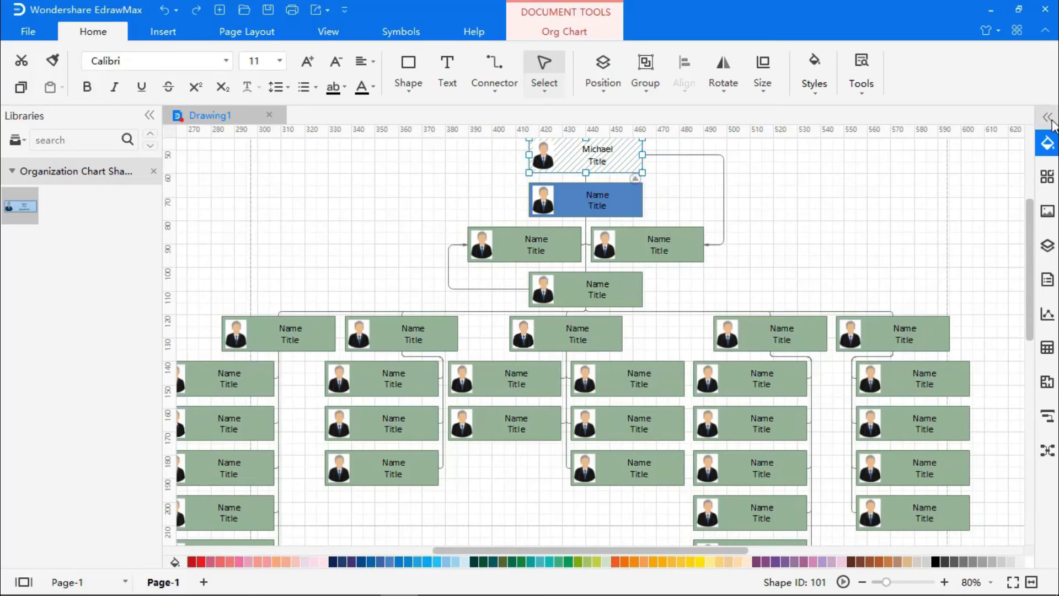
# Step: Change the top box's Title data value to CEO through Manage Data
pyautogui.click(1047, 118)
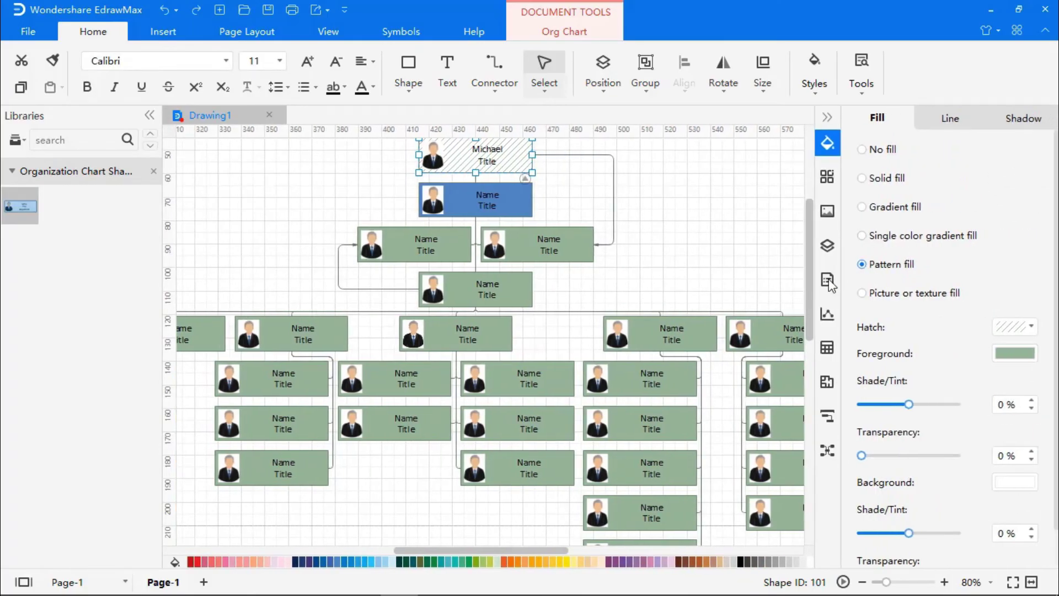
pyautogui.click(828, 281)
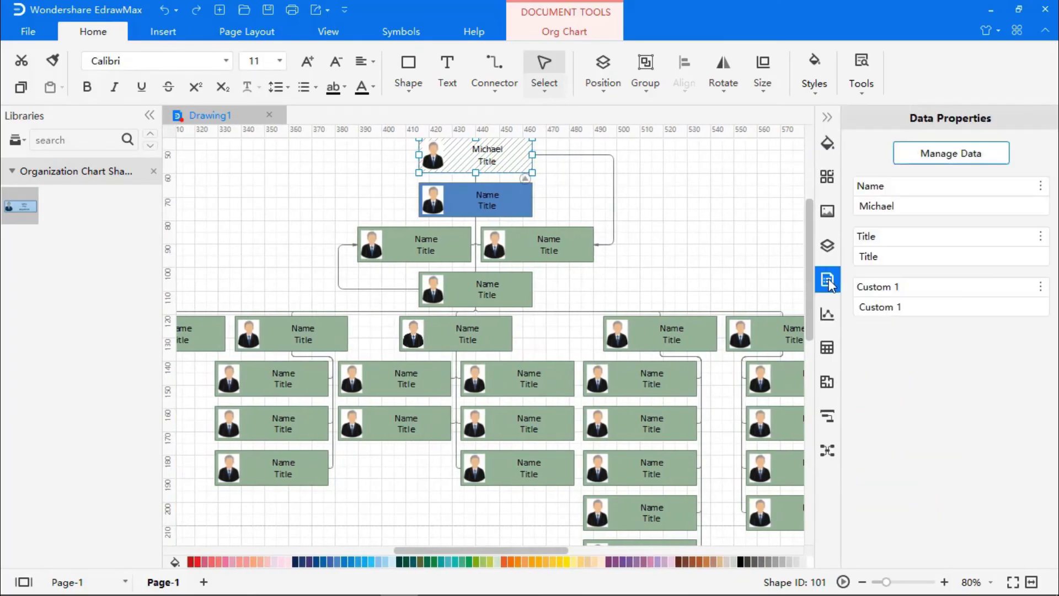
pyautogui.click(952, 155)
pyautogui.click(344, 355)
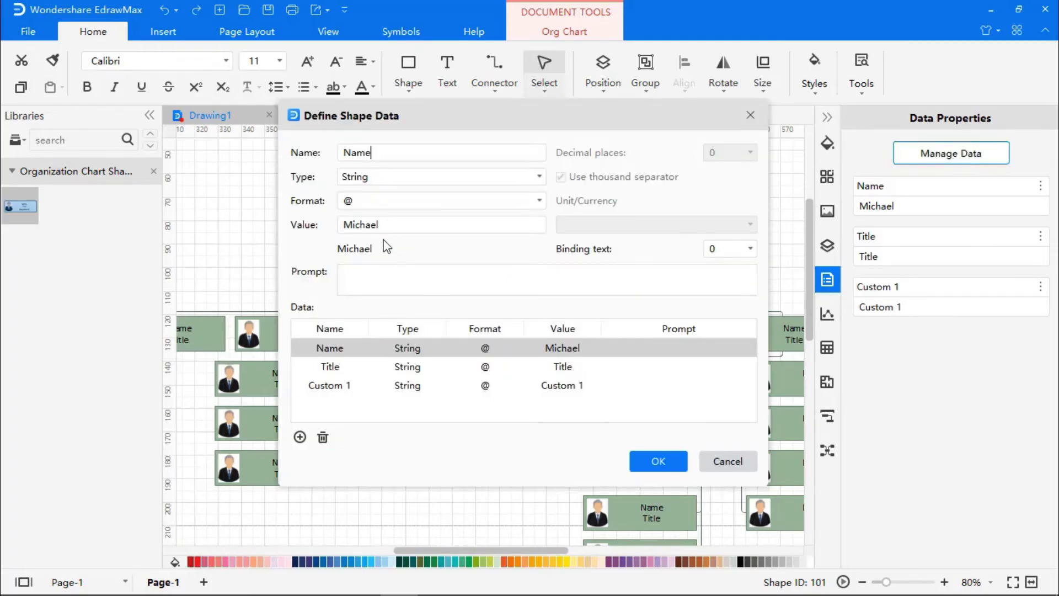
pyautogui.click(381, 226)
pyautogui.click(344, 367)
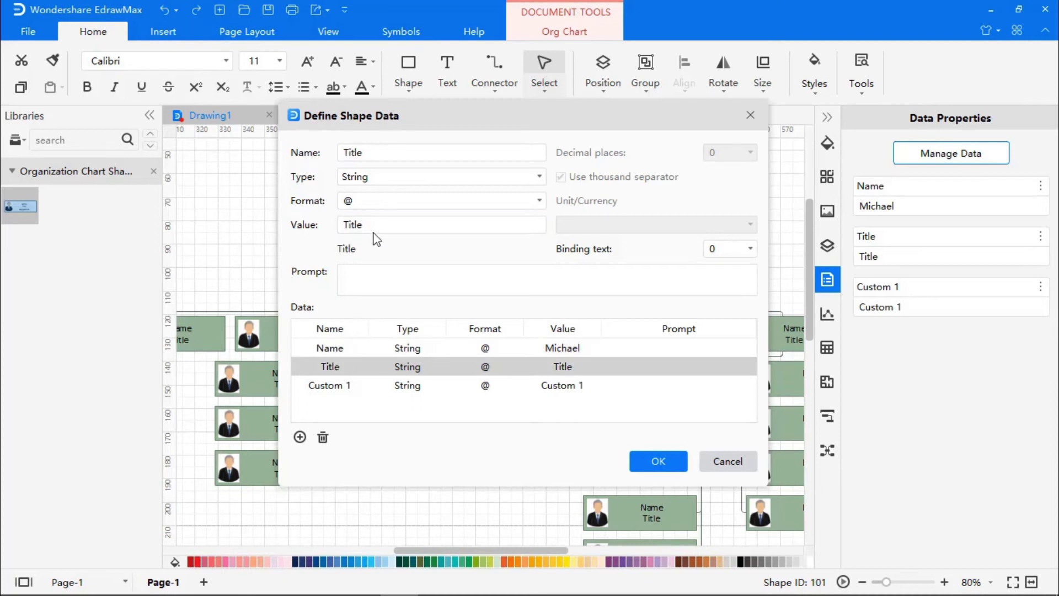
pyautogui.moveTo(375, 226); pyautogui.dragTo(343, 226)
pyautogui.write('CEO')
pyautogui.click(653, 455)
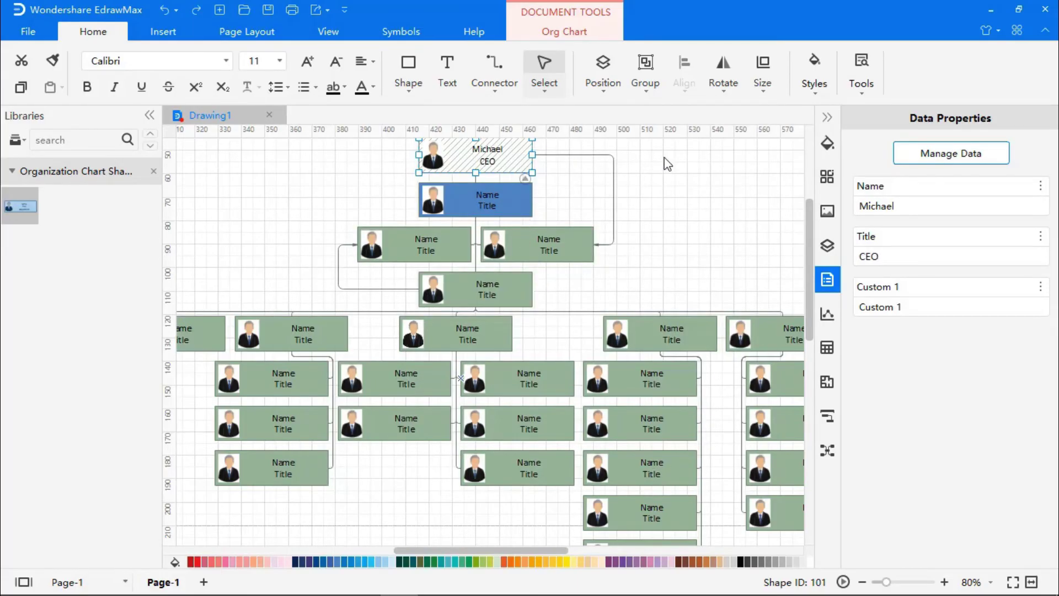
# Step: Set the page background colour to grey
pyautogui.click(756, 203)
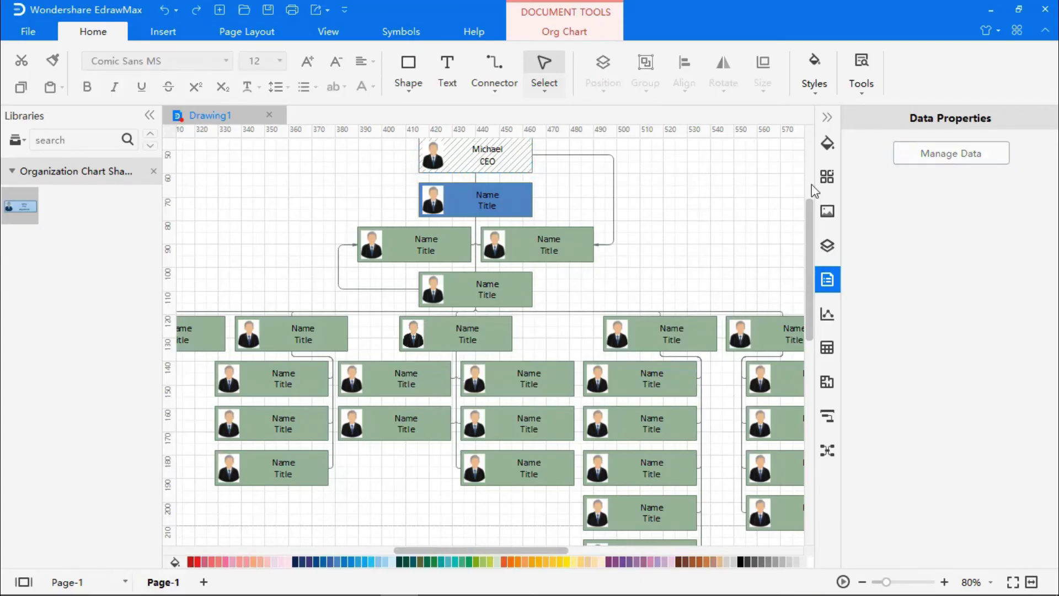
pyautogui.scroll(2, 810, 213)
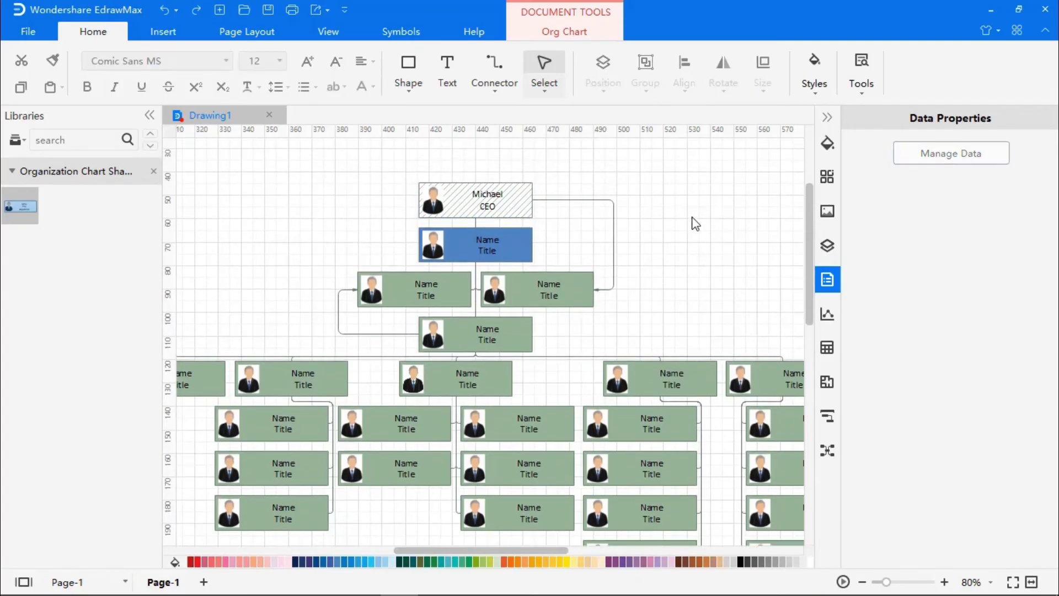
pyautogui.click(825, 118)
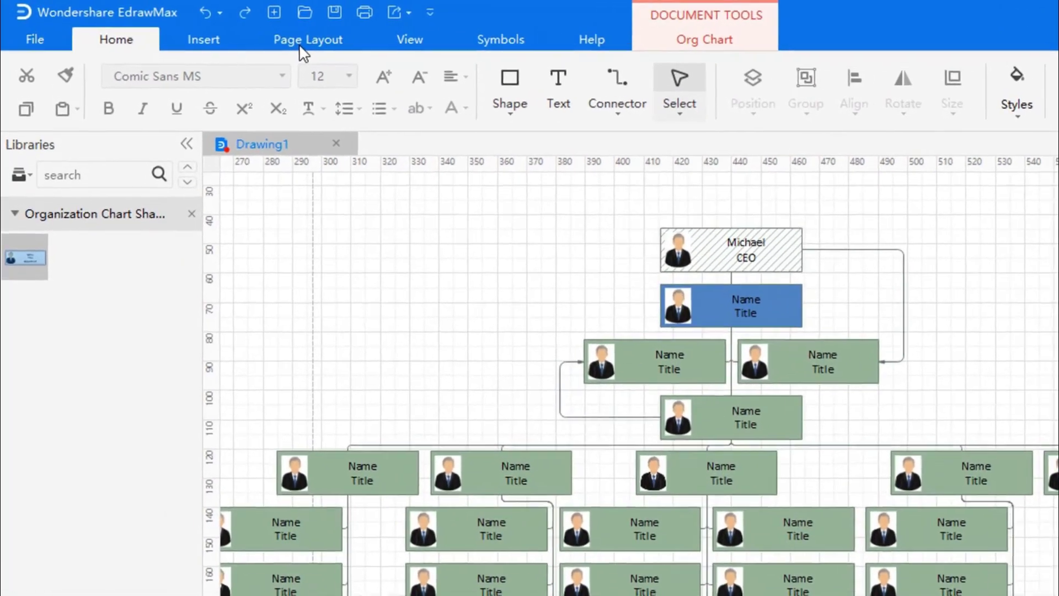
pyautogui.click(251, 42)
pyautogui.click(755, 123)
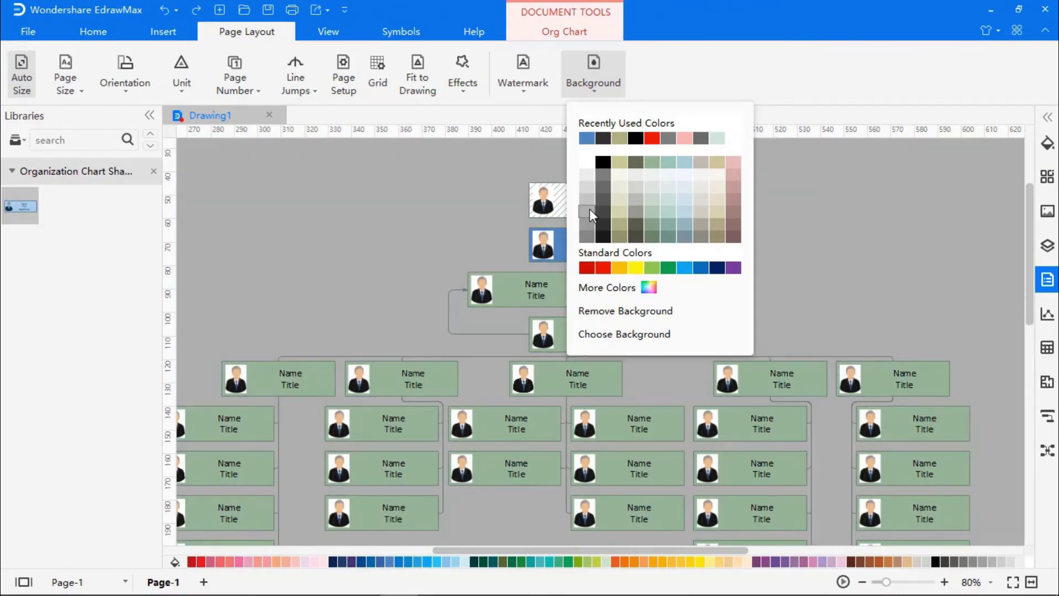
pyautogui.click(589, 210)
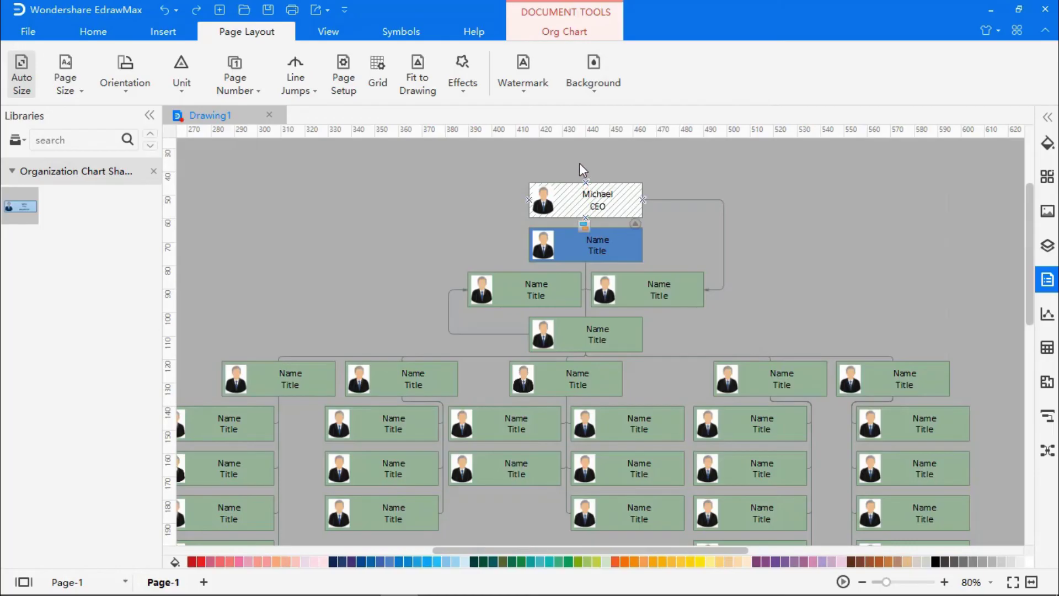
# Step: Add a text box above the CEO box reading 'Manufacturing Org Chart'
pyautogui.click(94, 32)
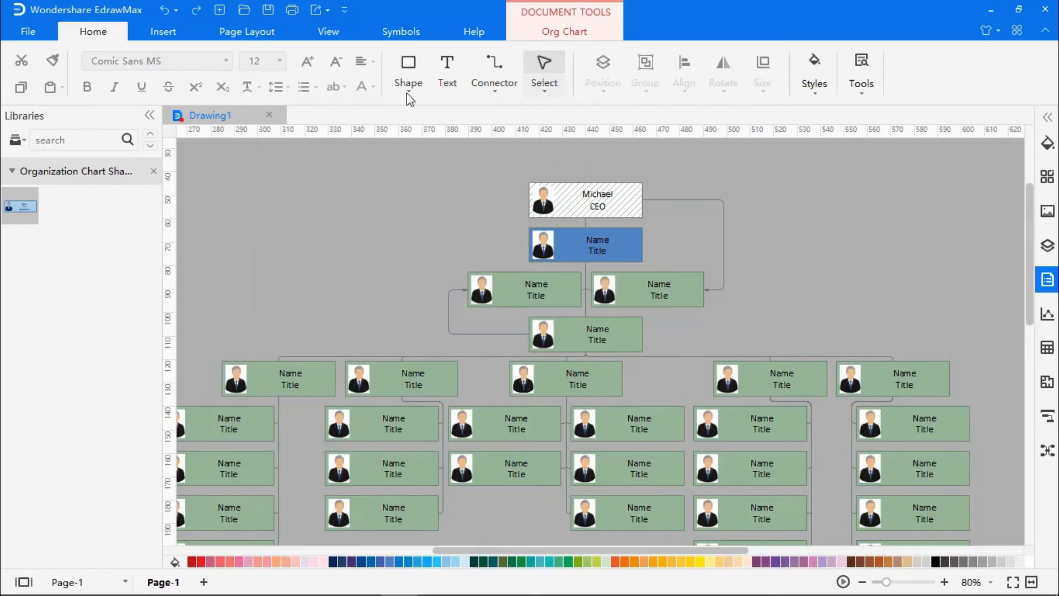
pyautogui.click(448, 66)
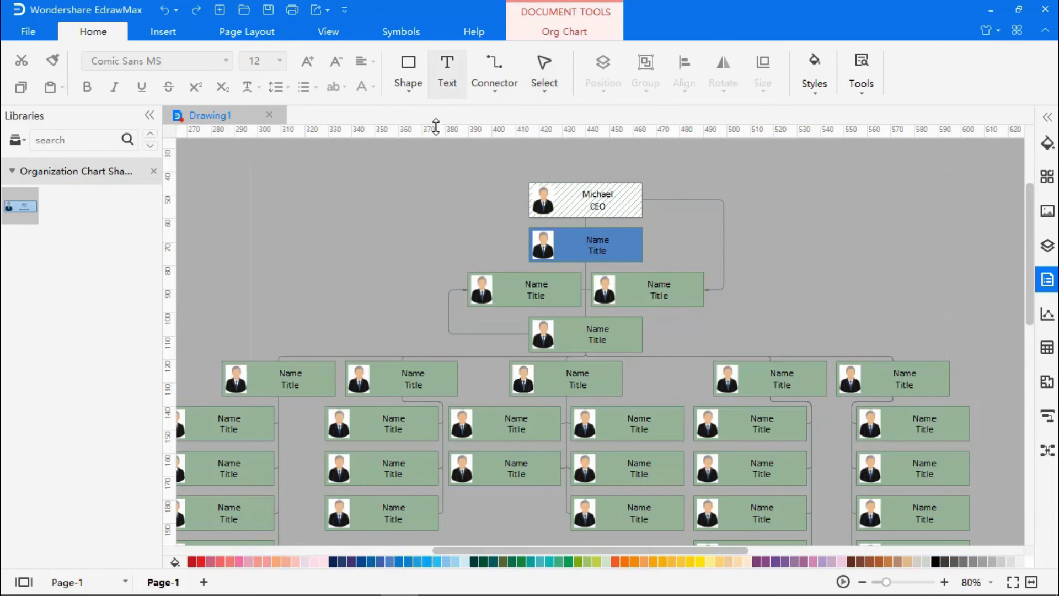
pyautogui.moveTo(457, 149); pyautogui.dragTo(796, 177)
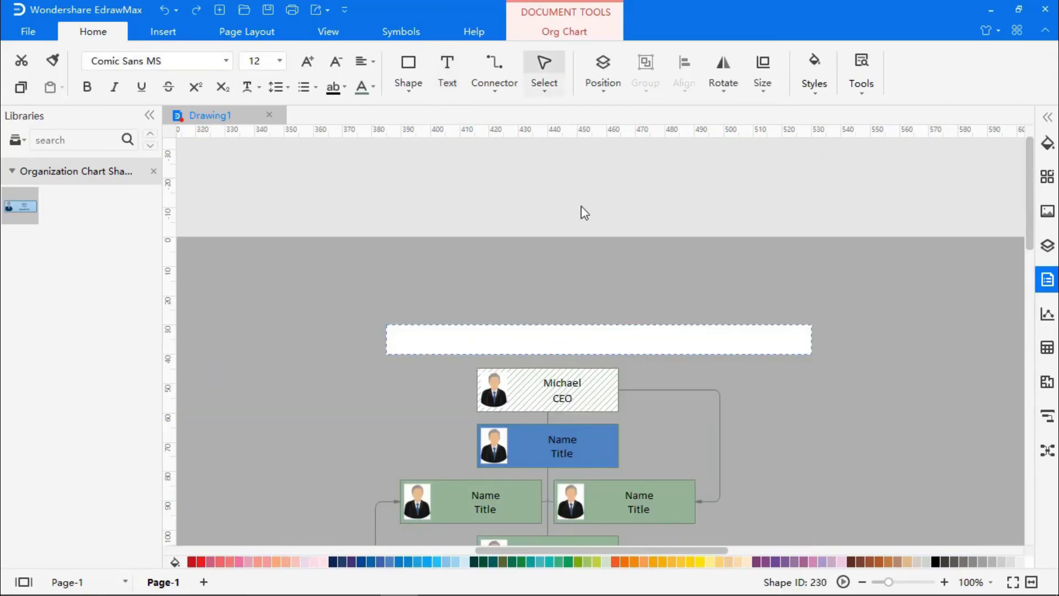
pyautogui.write('Manufacturing')
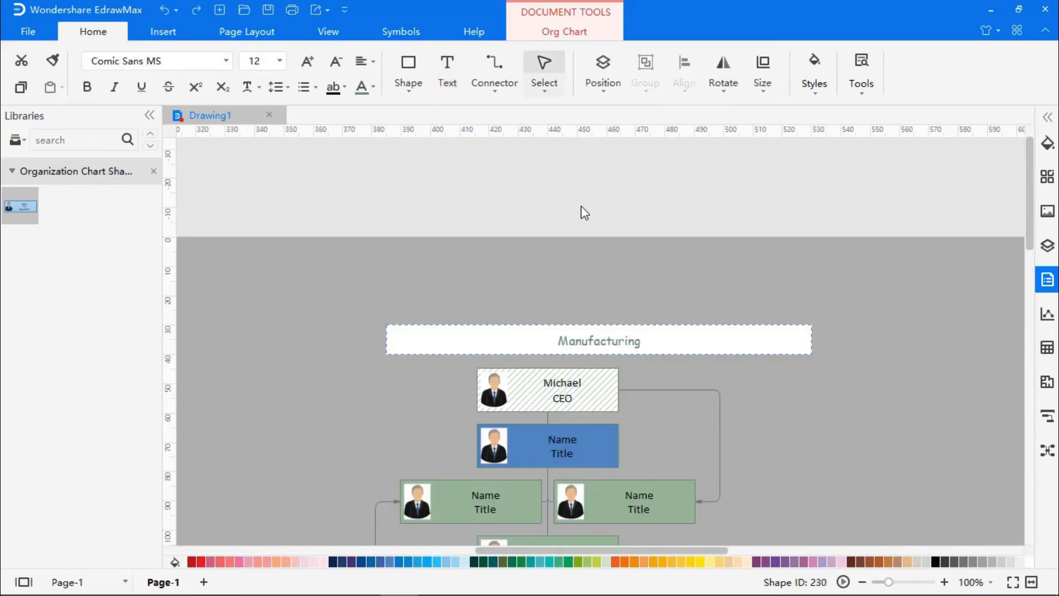
pyautogui.write(' Org Chart')
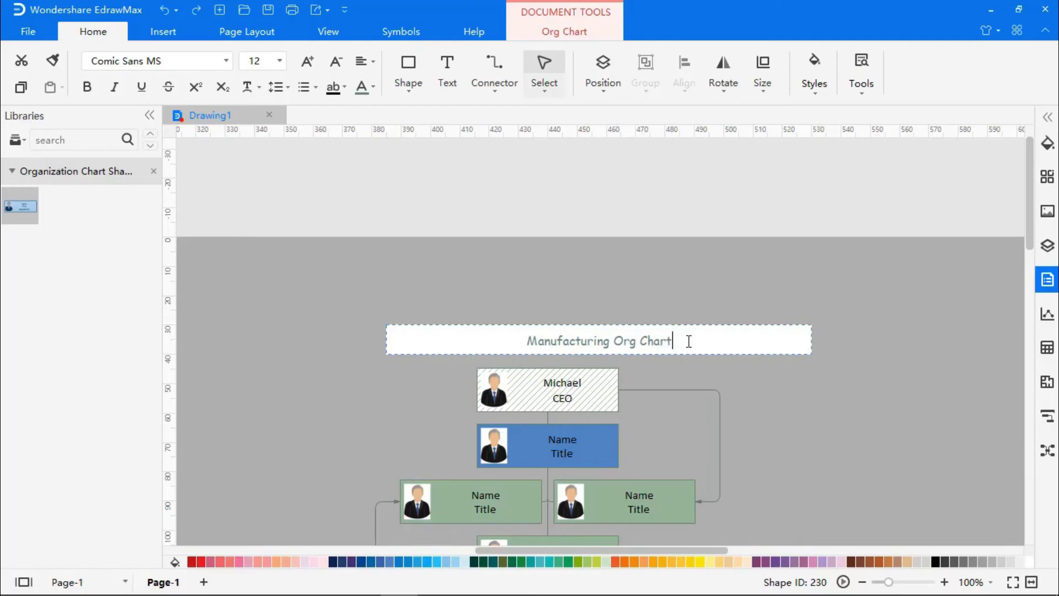
# Step: Format the title as bold Calibri at size 17
pyautogui.moveTo(690, 339); pyautogui.dragTo(527, 343)
pyautogui.click(226, 61)
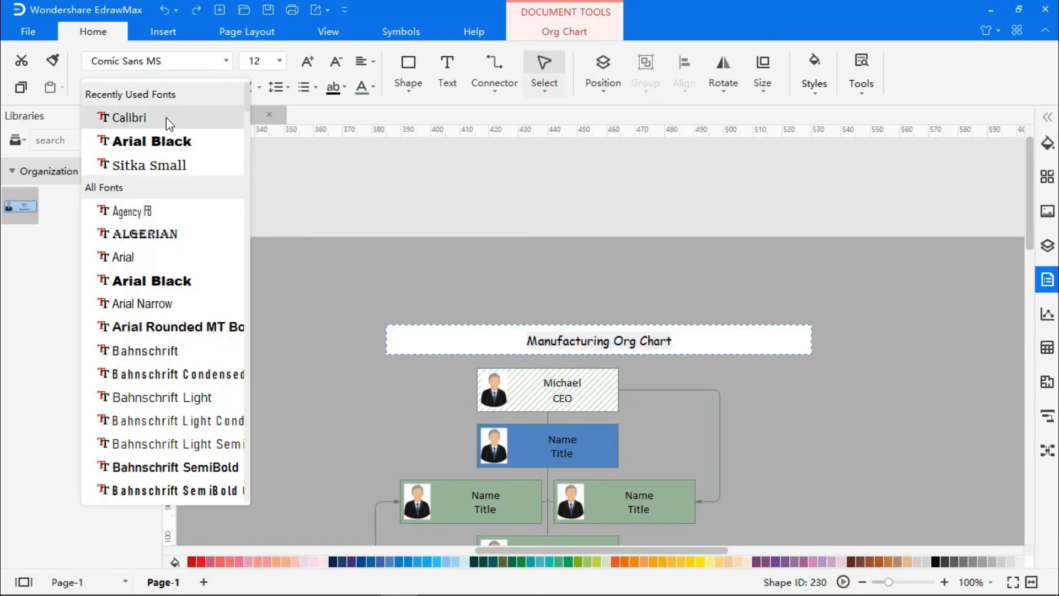
pyautogui.click(167, 117)
pyautogui.click(87, 87)
pyautogui.click(307, 62)
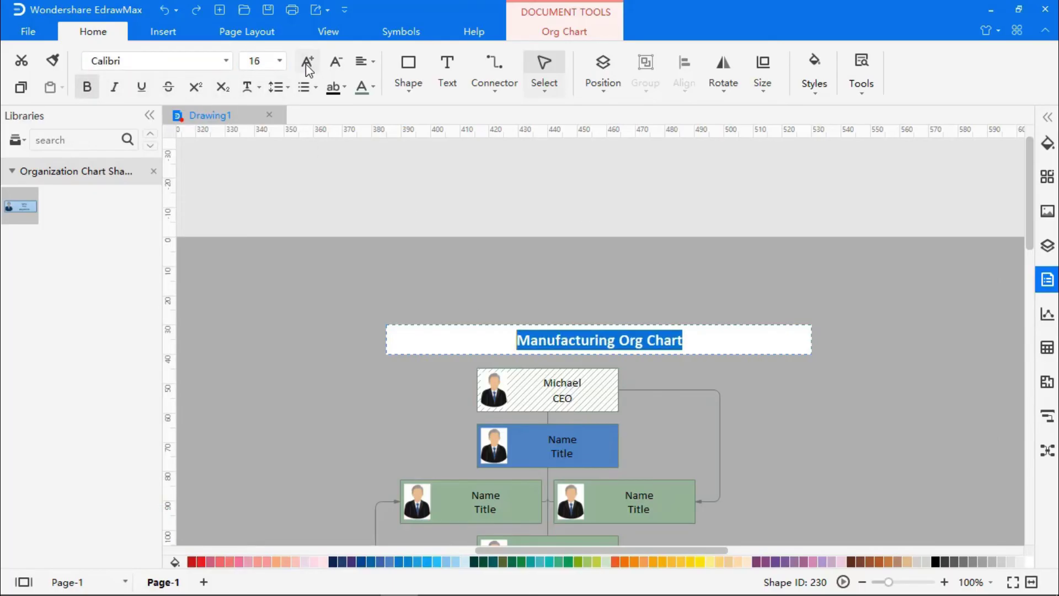
pyautogui.click(308, 62)
# Step: Give the title a light blue #55aaff highlight and black font colour
pyautogui.click(344, 87)
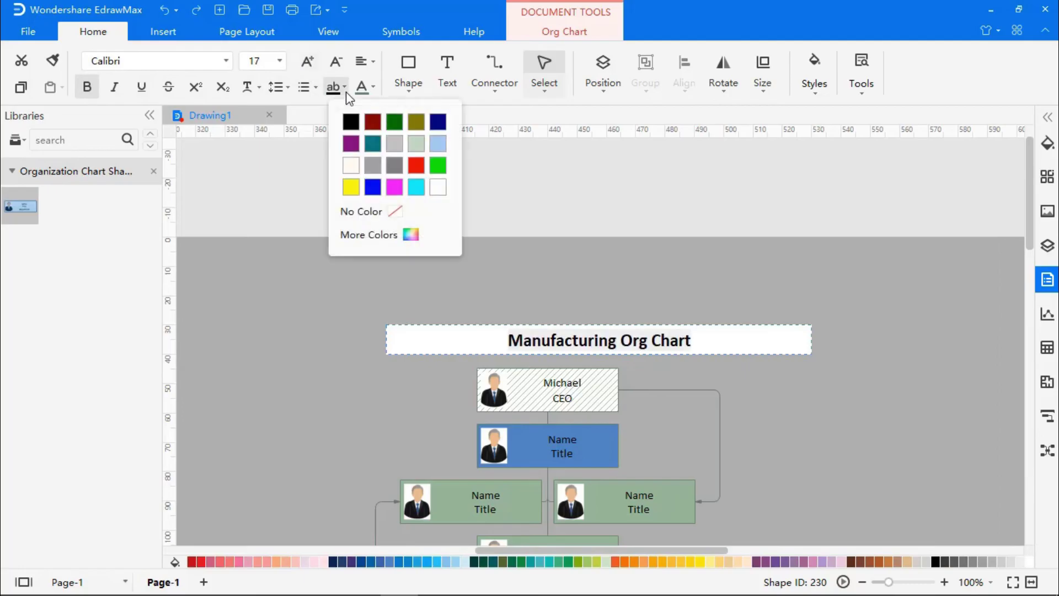
pyautogui.click(361, 235)
pyautogui.click(428, 280)
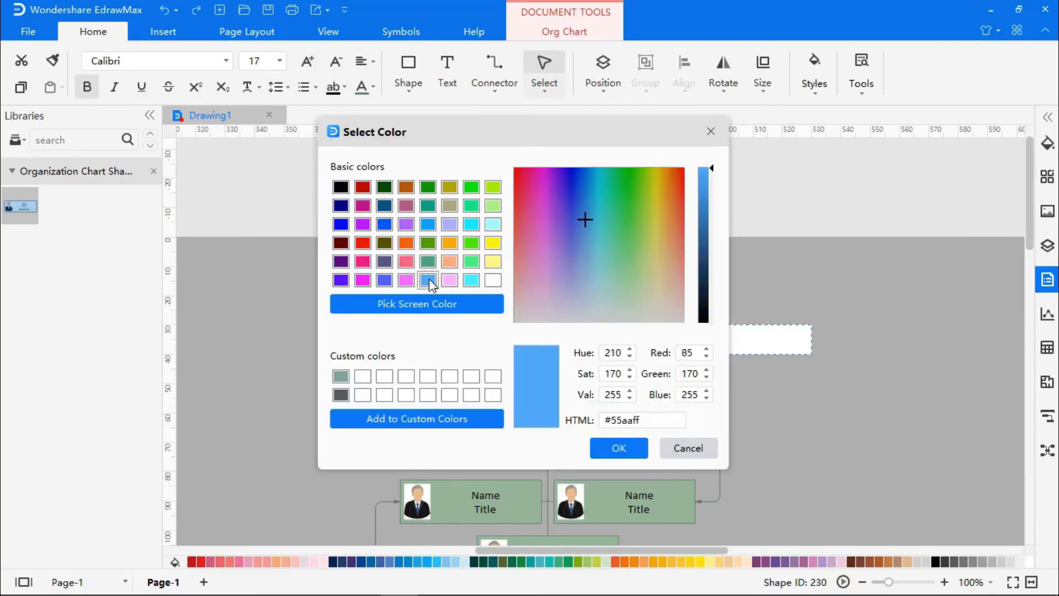
pyautogui.click(612, 450)
pyautogui.scroll(-2, 551, 290)
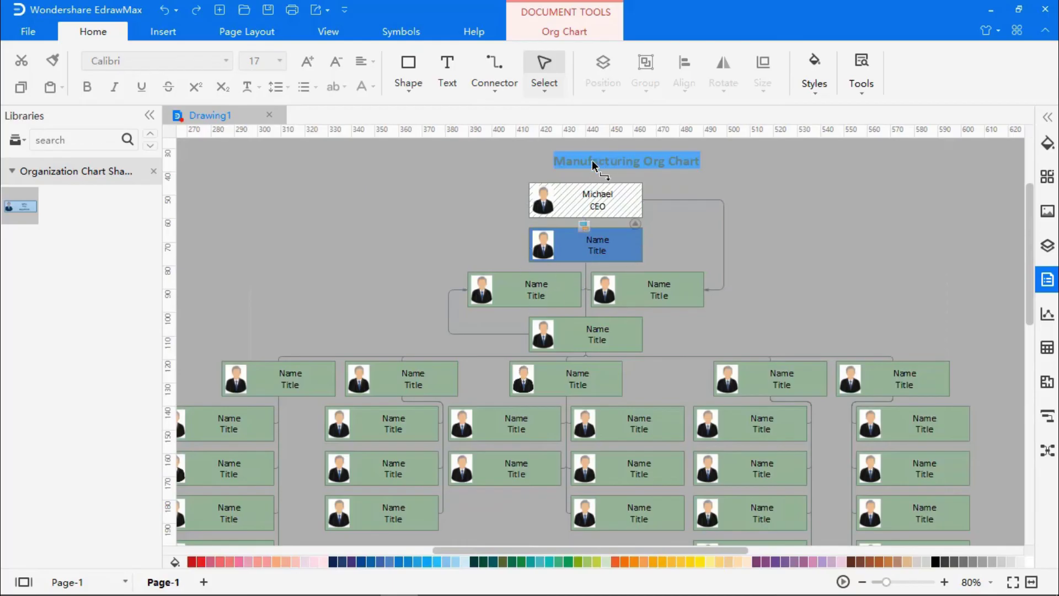
pyautogui.click(533, 162)
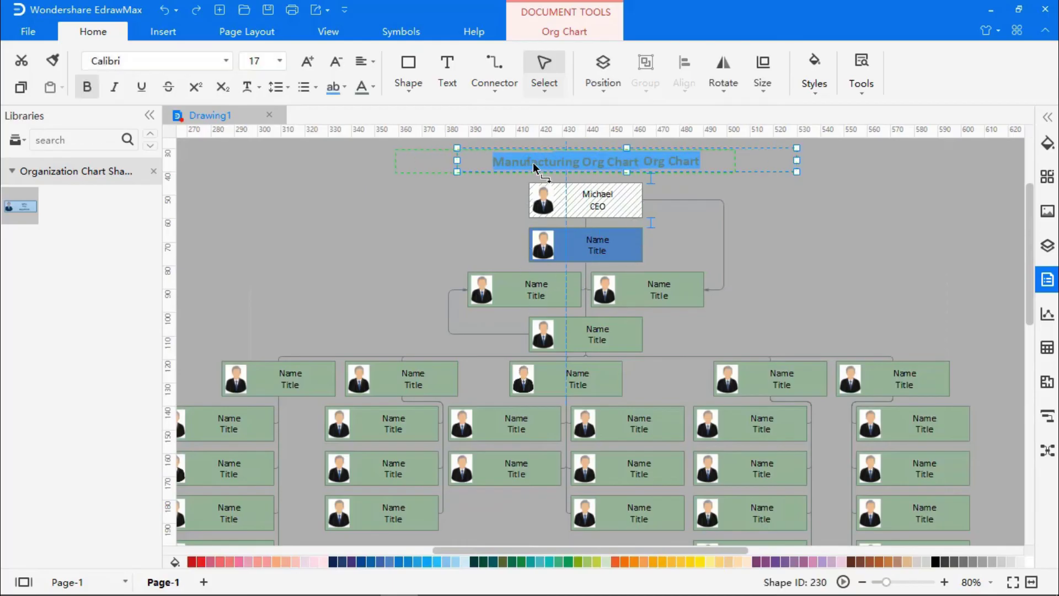
pyautogui.click(374, 87)
pyautogui.click(394, 159)
pyautogui.click(792, 195)
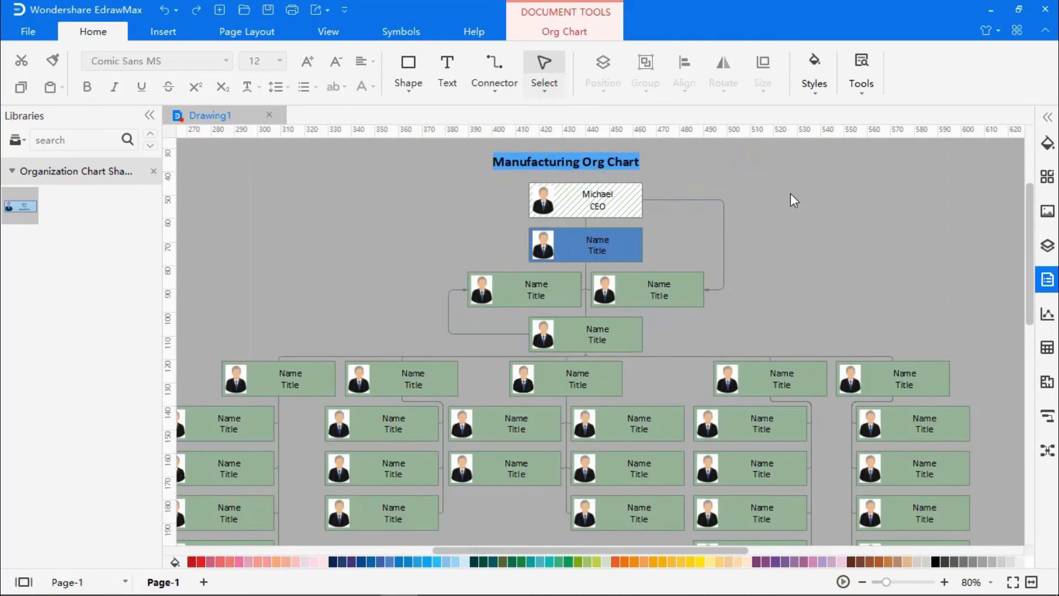
# Step: Fit the whole org chart to the window and select the CEO box
pyautogui.rightClick(794, 199)
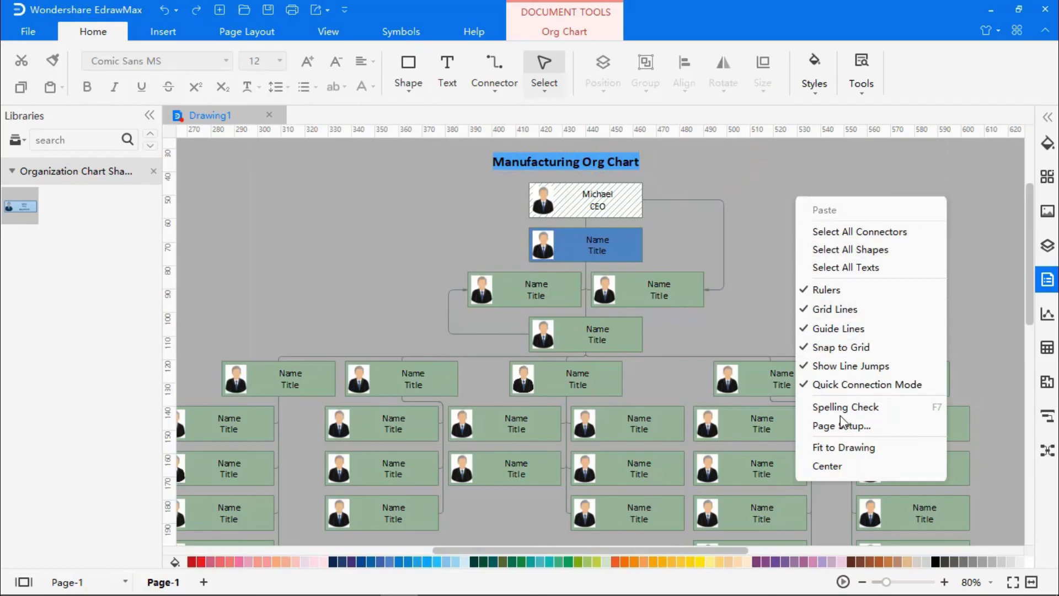
pyautogui.click(838, 448)
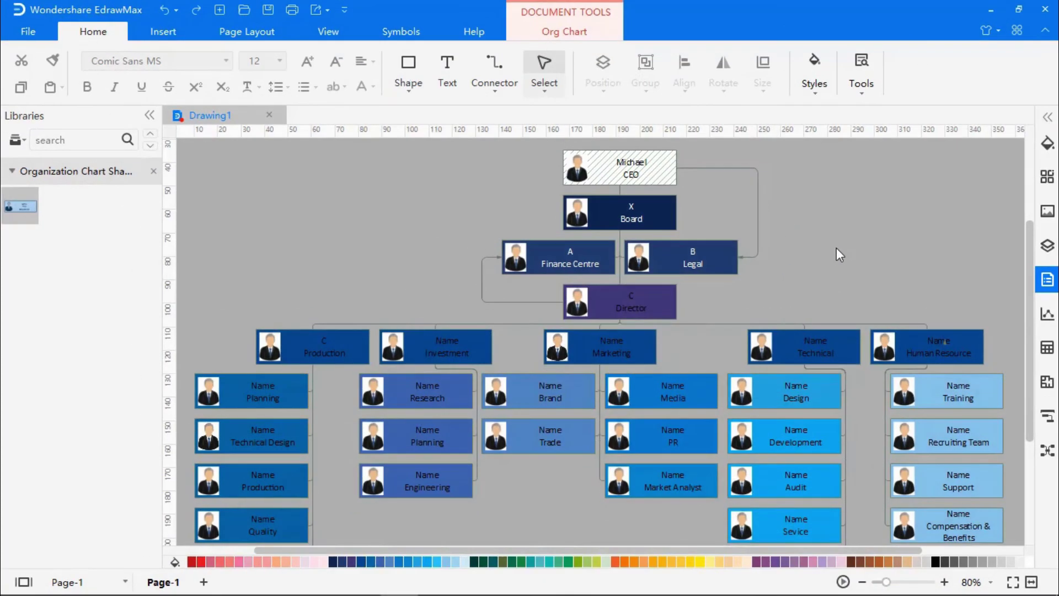
pyautogui.click(575, 173)
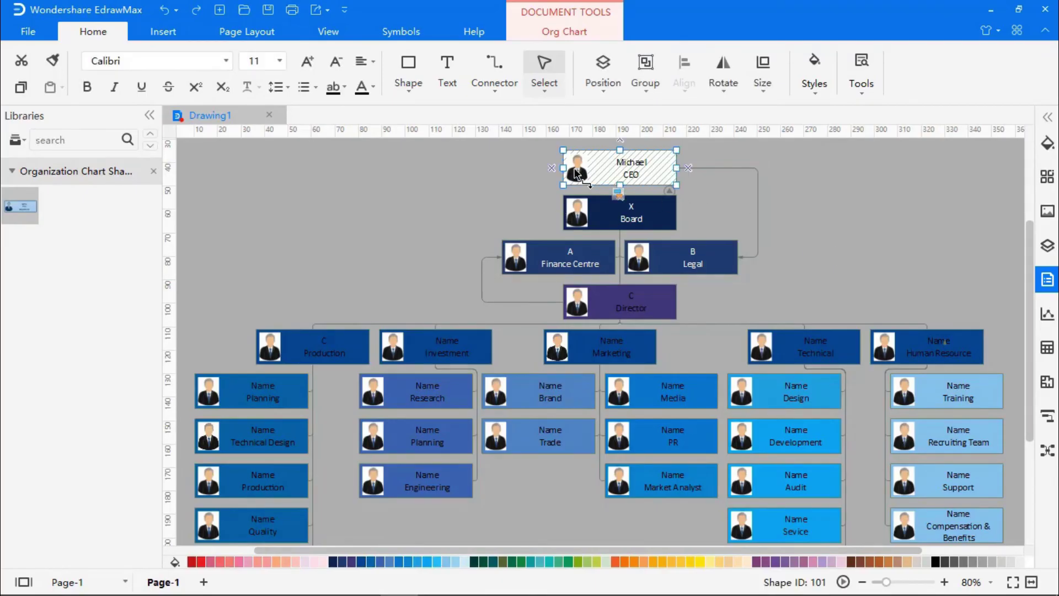
# Step: Replace the CEO box's photo with image 1 from the Desktop
pyautogui.click(574, 33)
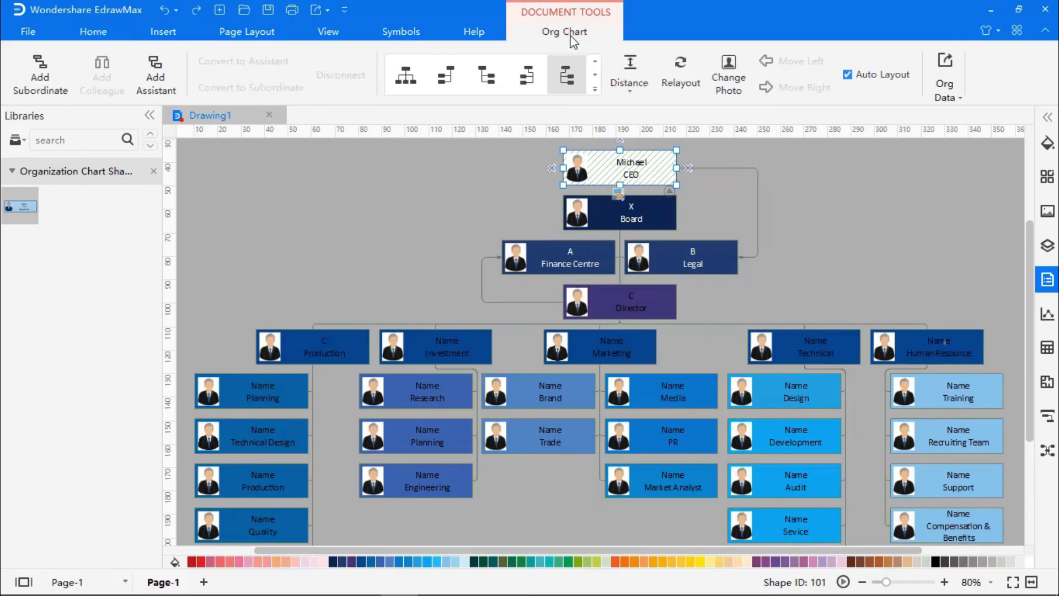
pyautogui.click(722, 76)
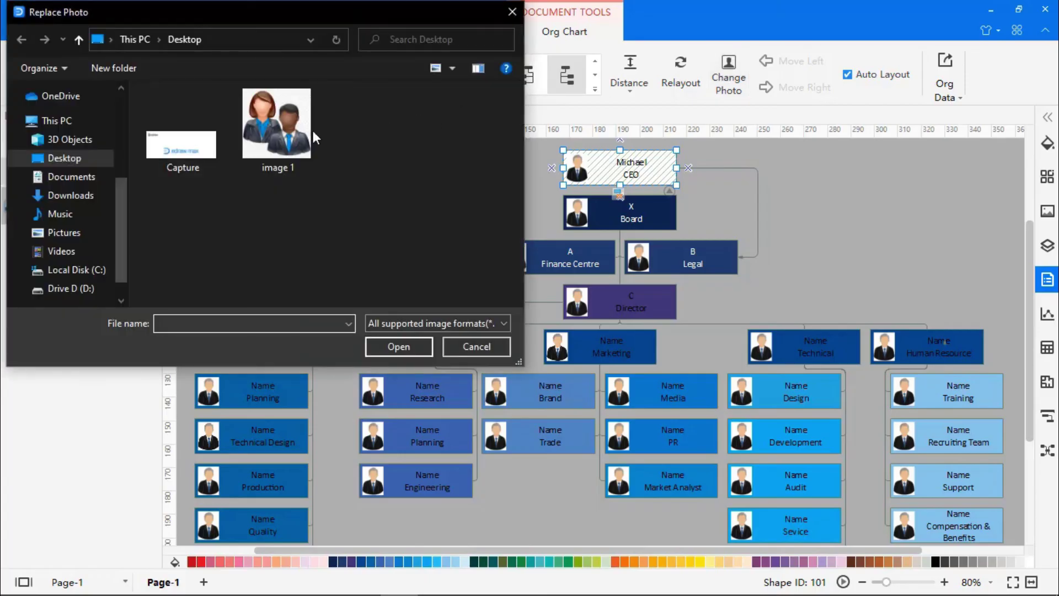
pyautogui.click(281, 134)
pyautogui.click(398, 346)
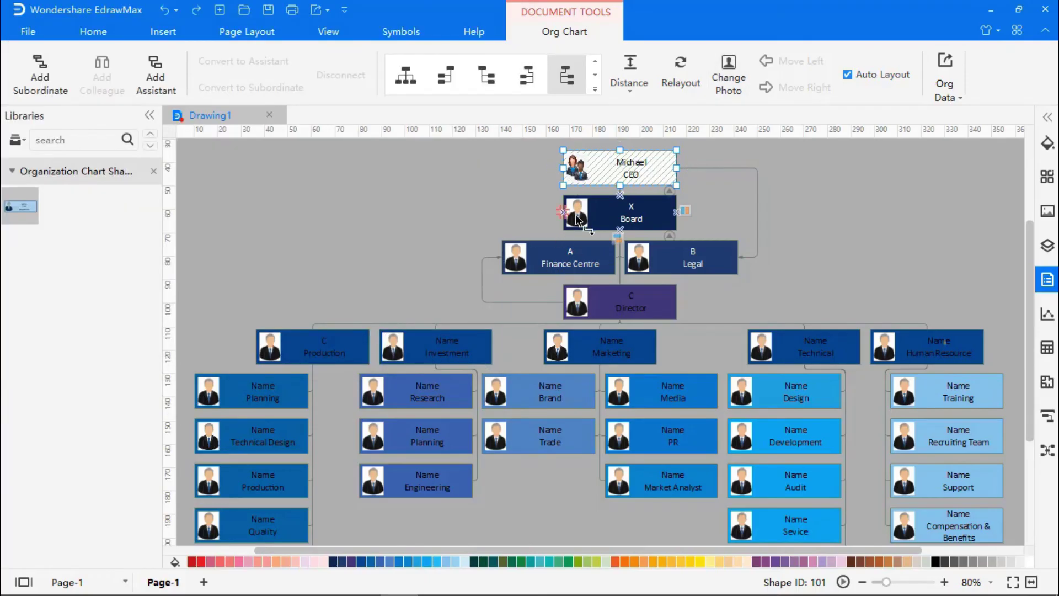
pyautogui.click(386, 229)
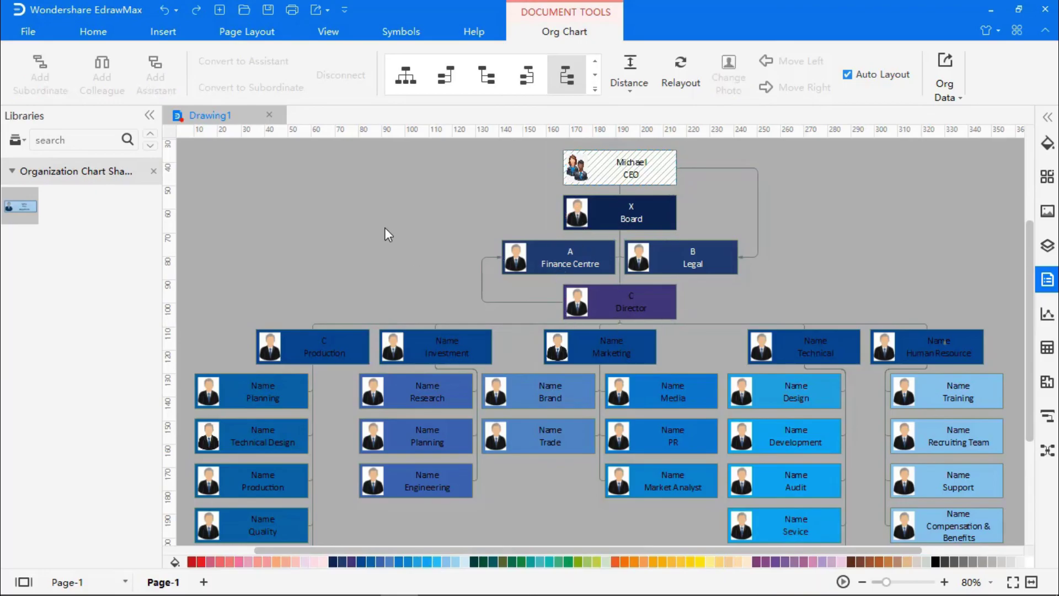
# Step: Export the chart as a regular PDF named 'Manufacturing Org Chart' on the Desktop
pyautogui.click(28, 32)
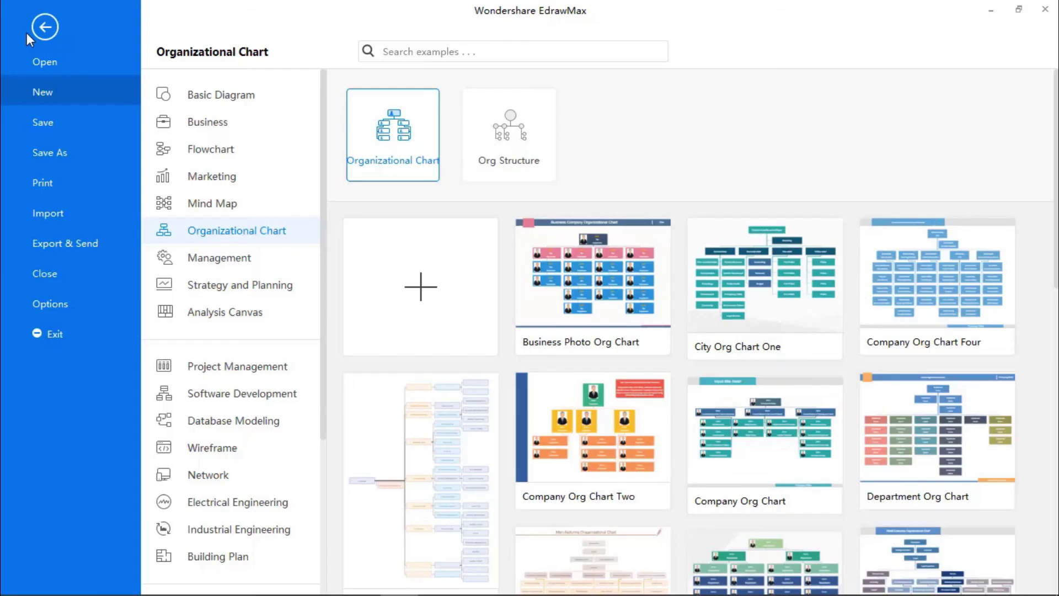
pyautogui.click(64, 243)
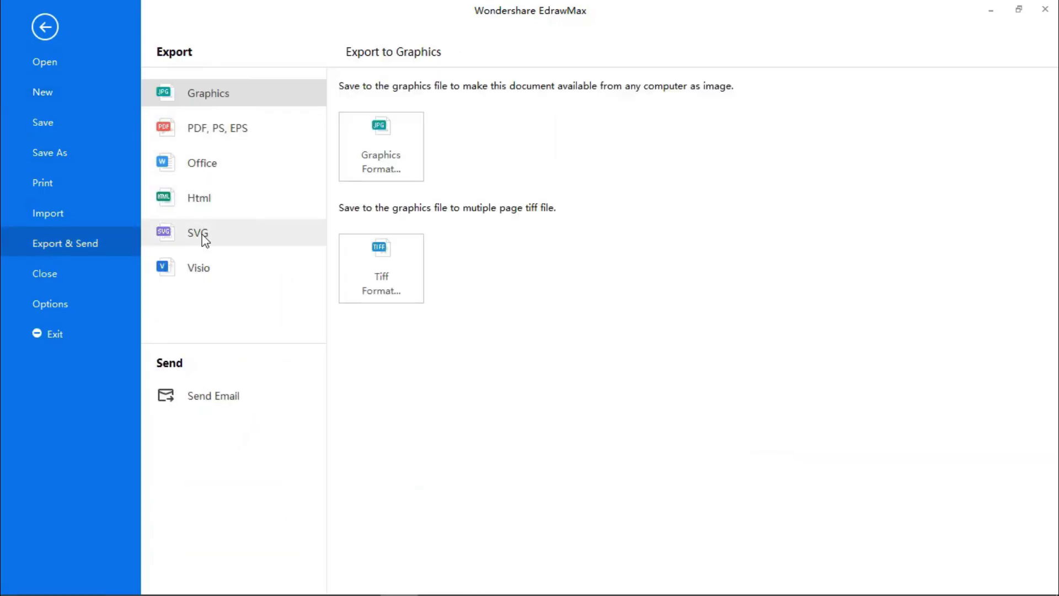
pyautogui.click(215, 133)
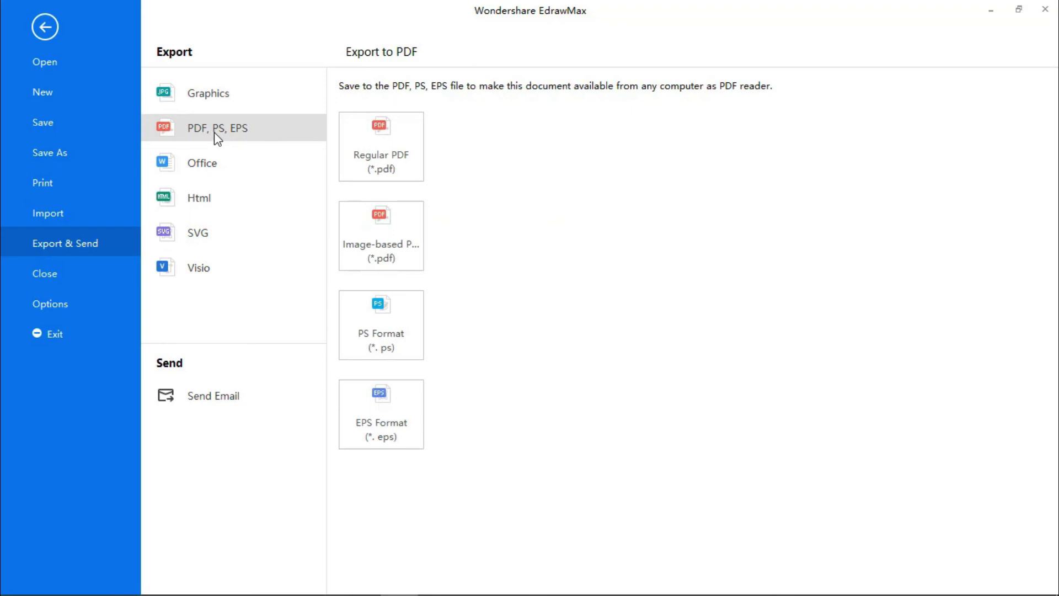
pyautogui.click(404, 144)
pyautogui.write('Manufacturing Org Chart')
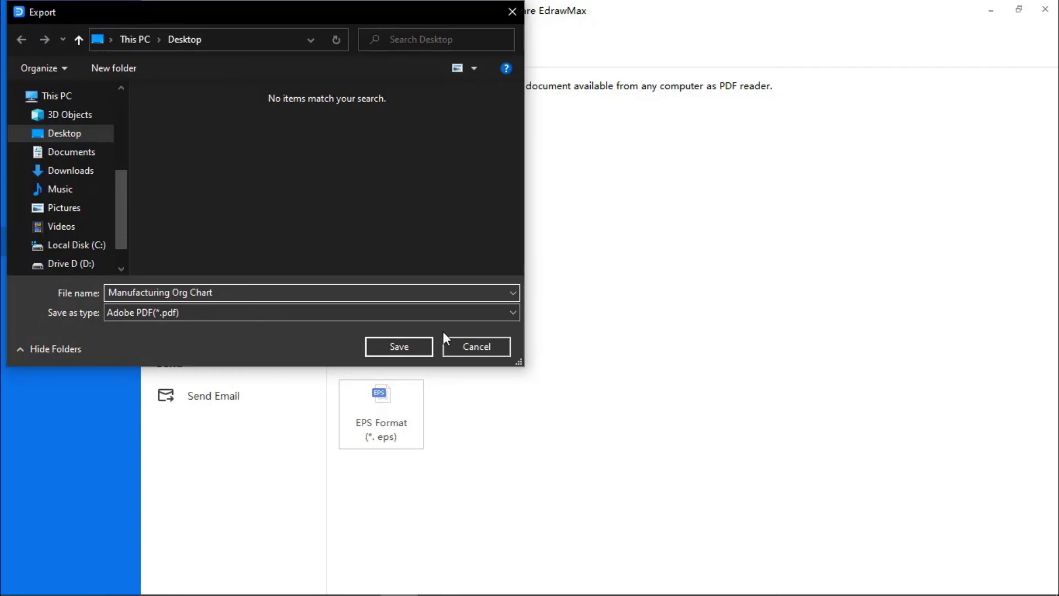
pyautogui.click(415, 344)
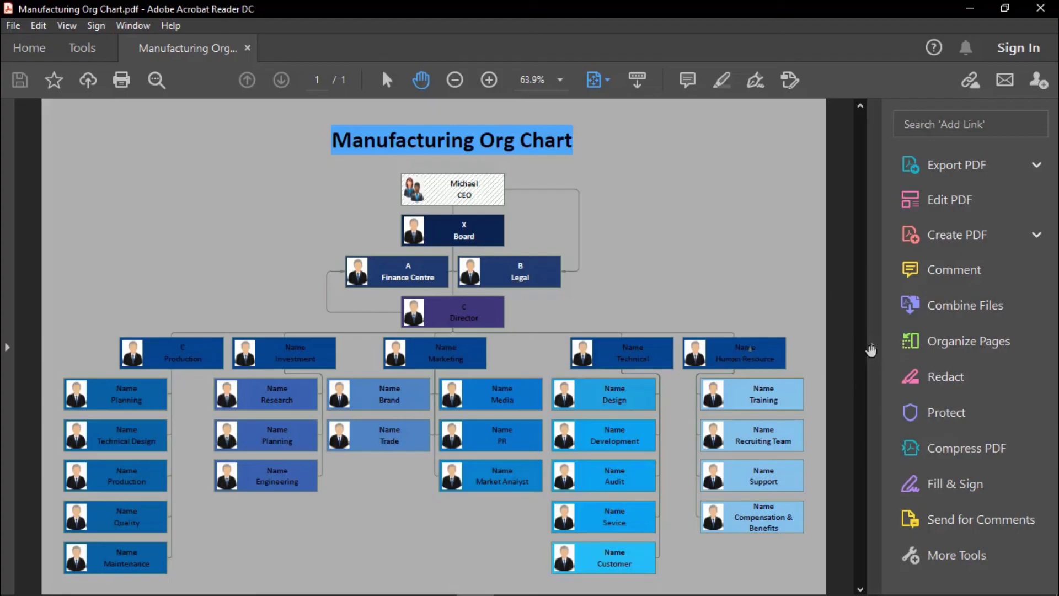
# Step: Collapse the right-hand Tools pane to give the PDF page more room
pyautogui.click(874, 347)
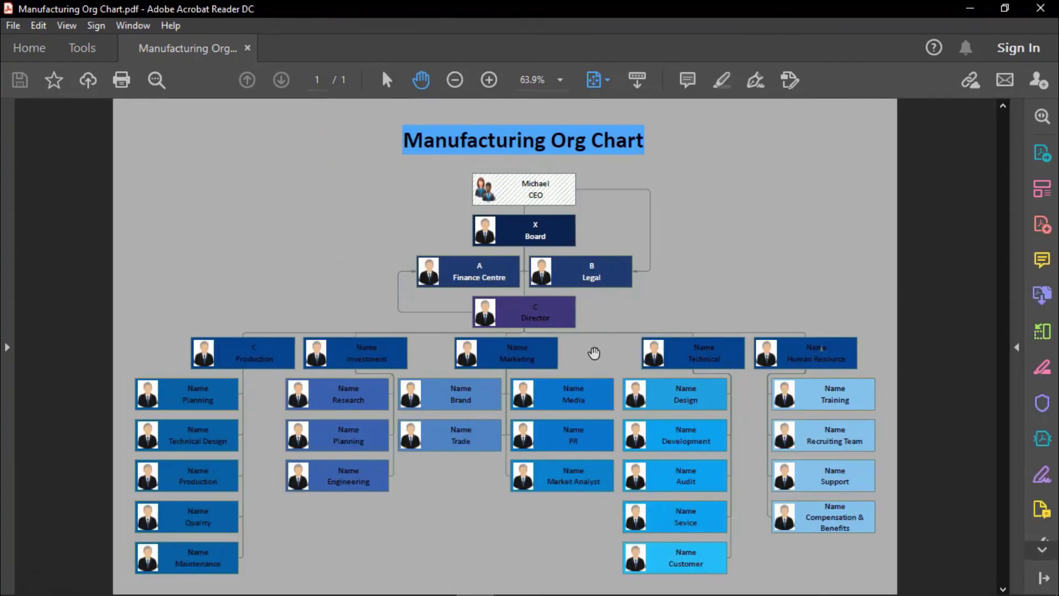